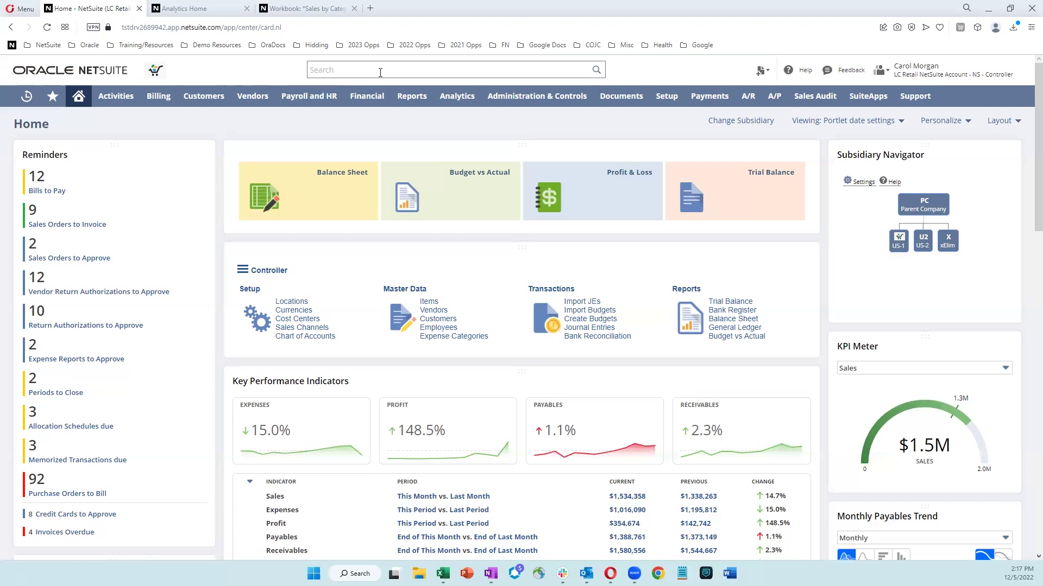
Move the Subsidiary Navigator into the centre column, check the add-content options, then browse the navigation menus
{"action": "mouse_move", "coordinate": [934, 71]}
{"action": "mouse_move", "coordinate": [952, 150]}
{"action": "left_mouse_down"}
{"action": "mouse_move", "coordinate": [679, 141]}
{"action": "mouse_move", "coordinate": [959, 146]}
{"action": "mouse_move", "coordinate": [945, 147]}
{"action": "left_mouse_up"}
{"action": "left_click", "coordinate": [968, 124]}
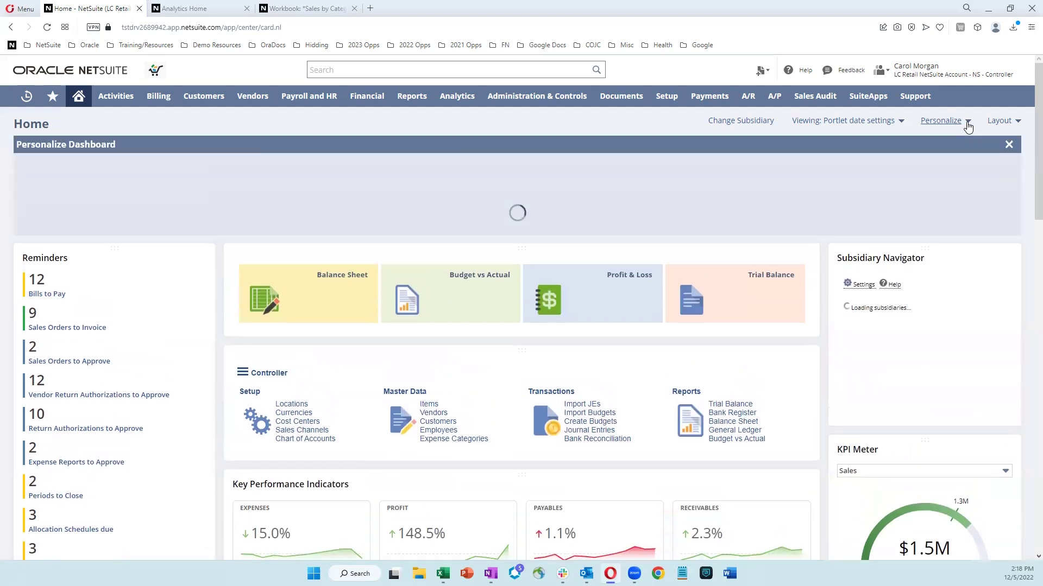
{"action": "left_click", "coordinate": [1008, 145]}
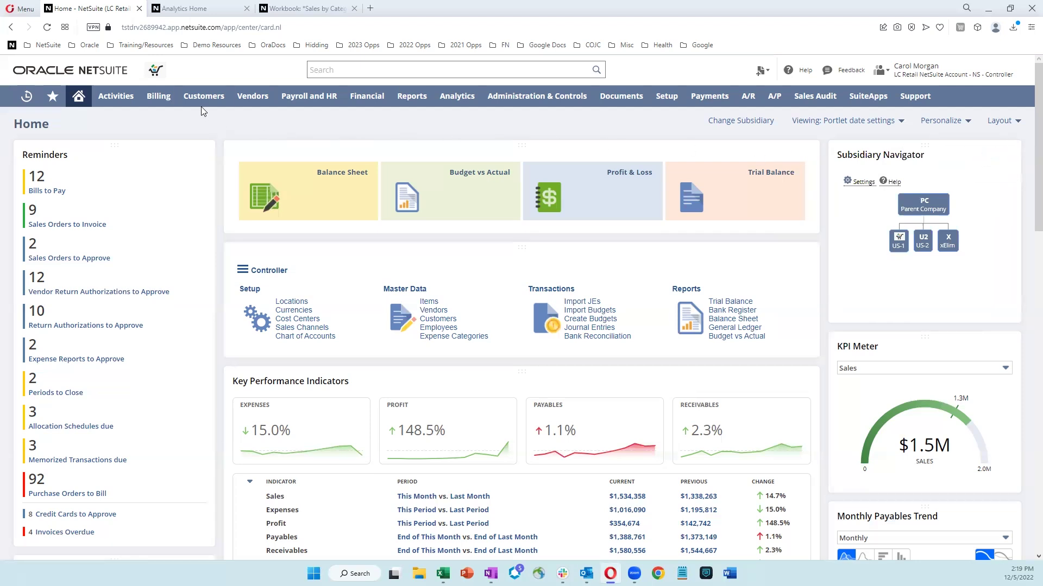
{"action": "mouse_move", "coordinate": [202, 105]}
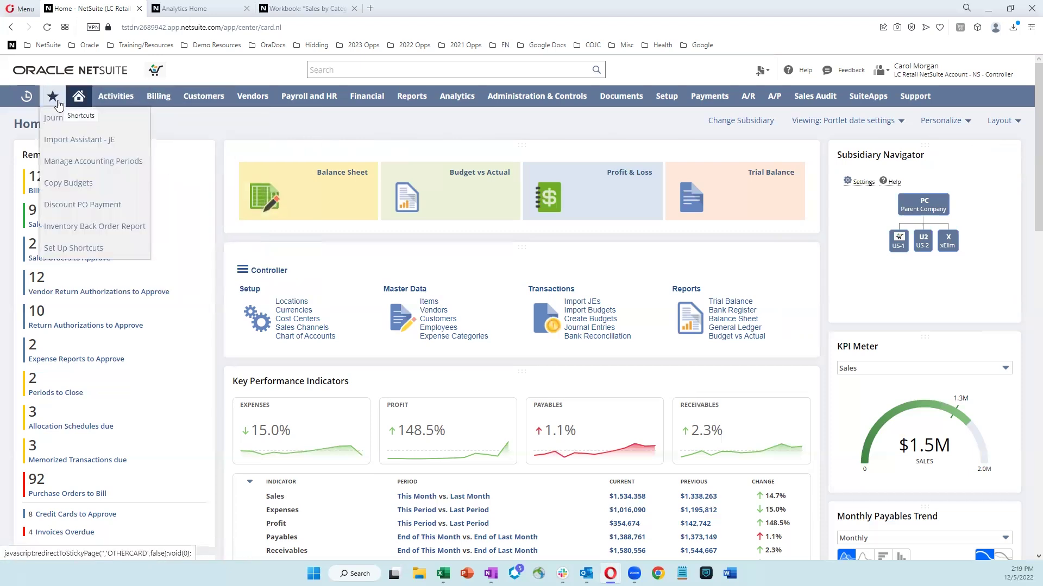
{"action": "mouse_move", "coordinate": [31, 105]}
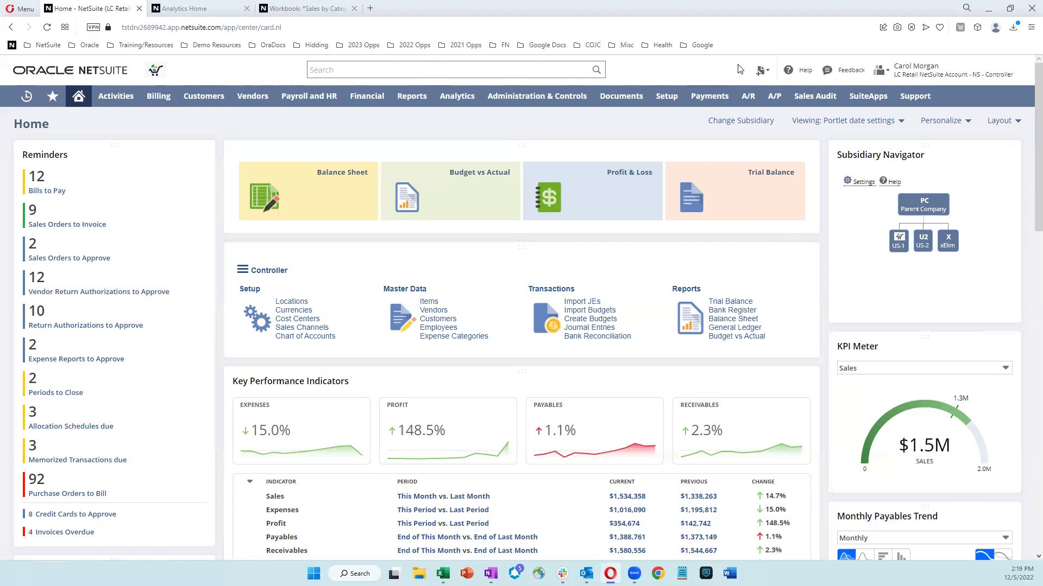
Start a new invoice and view the help text for its Due Date field
{"action": "mouse_move", "coordinate": [758, 75]}
{"action": "left_click", "coordinate": [737, 228]}
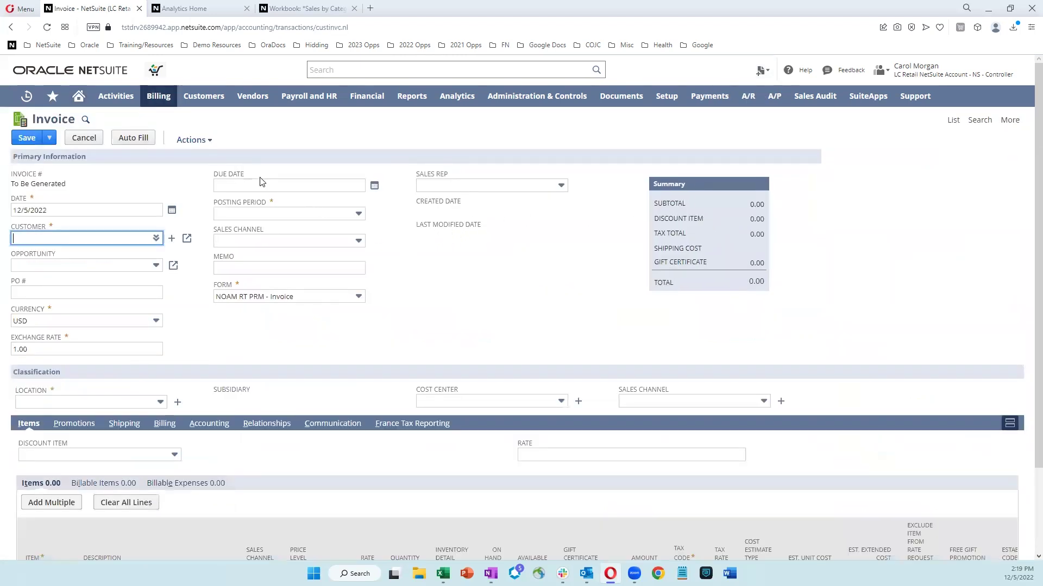
{"action": "left_click", "coordinate": [237, 174]}
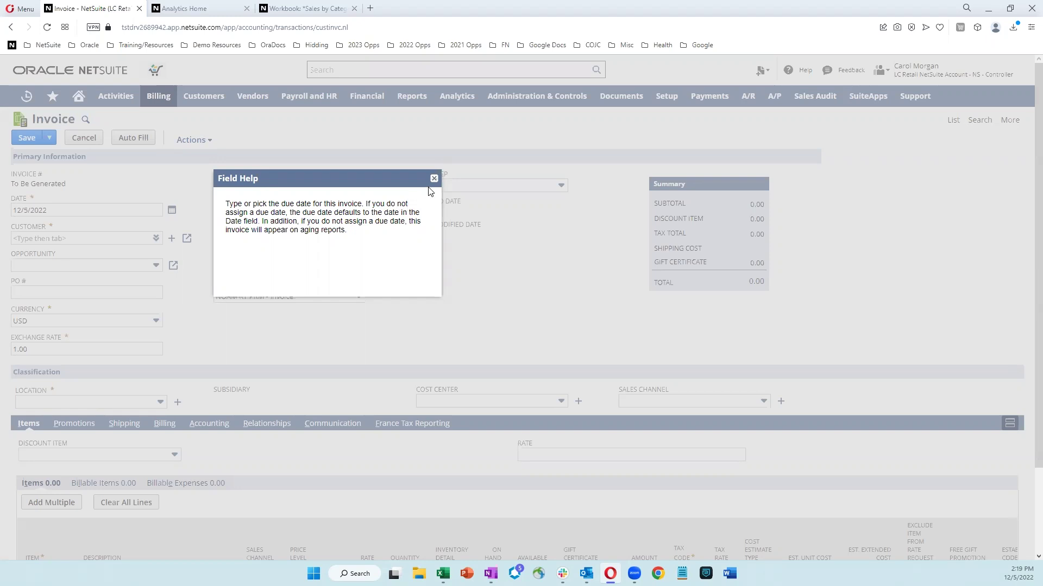
{"action": "left_click", "coordinate": [433, 179]}
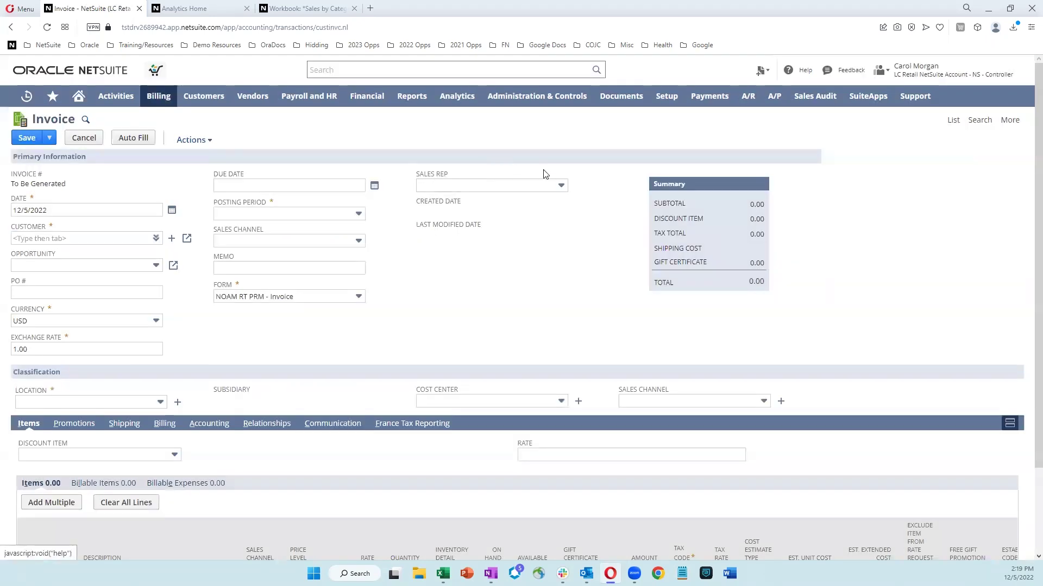
Read the full help page on creating invoices, then cancel the unsaved invoice
{"action": "left_click", "coordinate": [805, 70]}
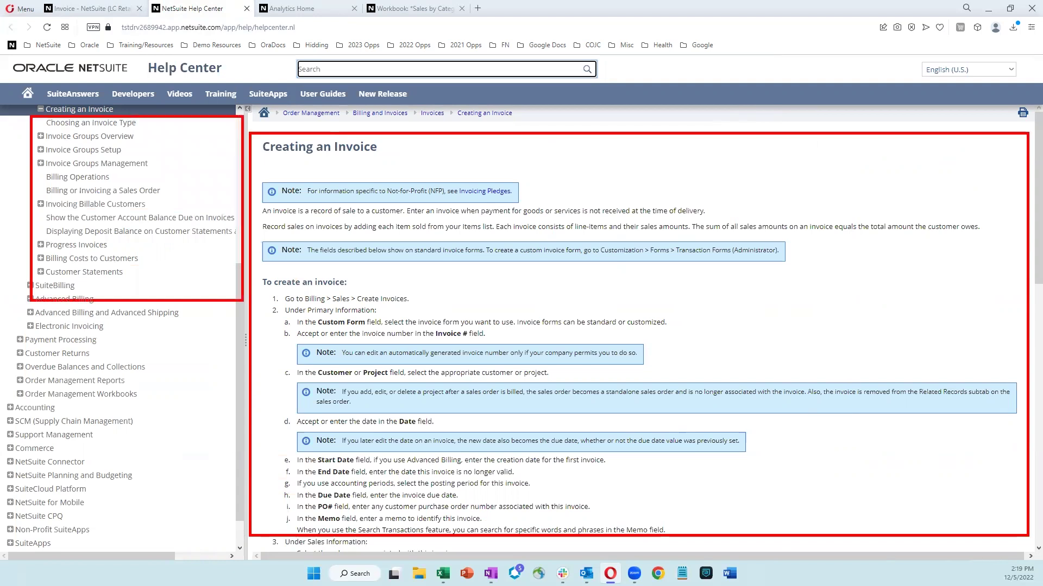
{"action": "left_click", "coordinate": [247, 8]}
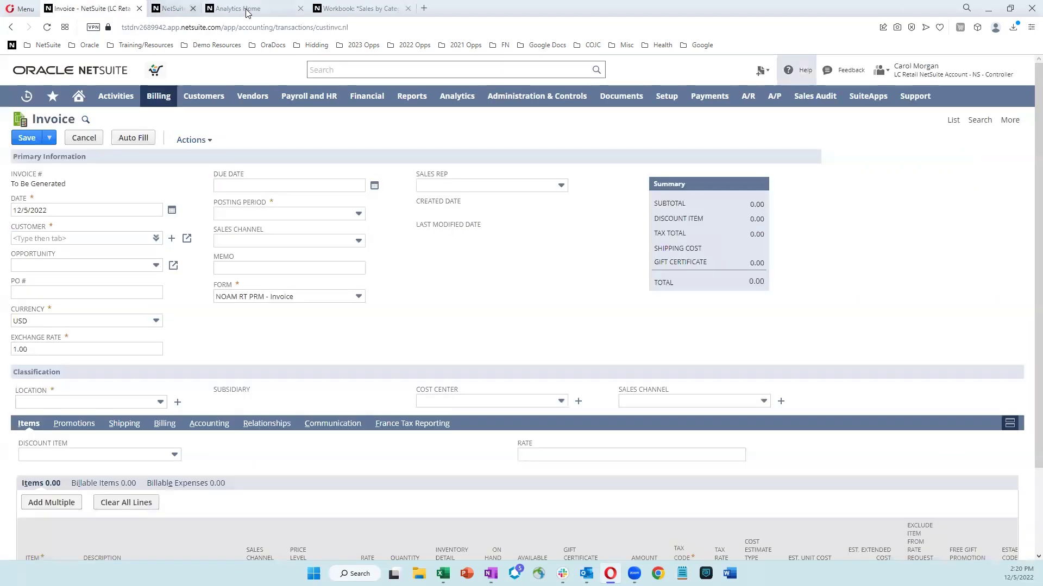
{"action": "left_click", "coordinate": [85, 138]}
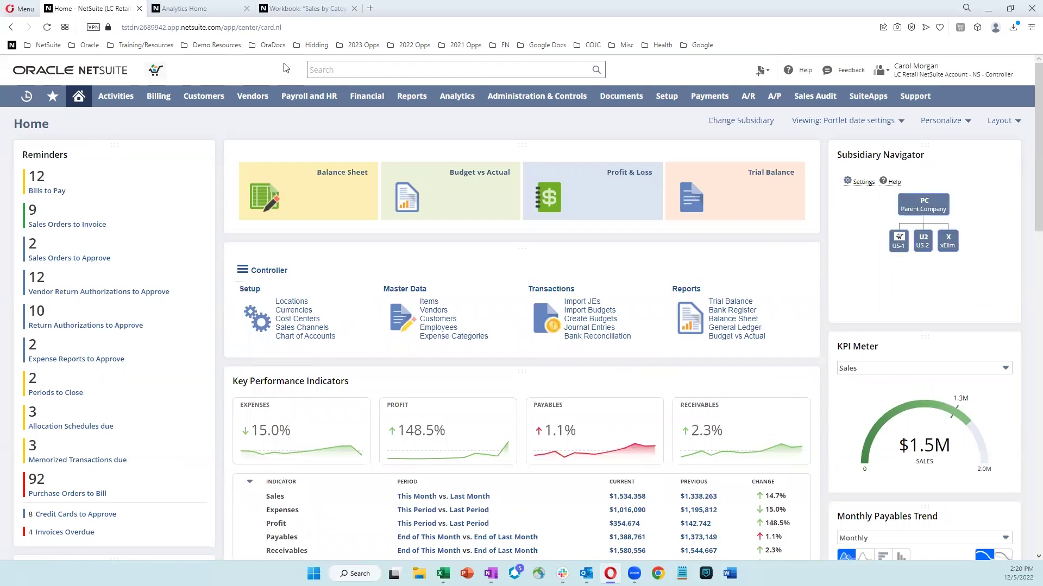
Run a global search for 1234 and review the results
{"action": "left_click", "coordinate": [312, 70]}
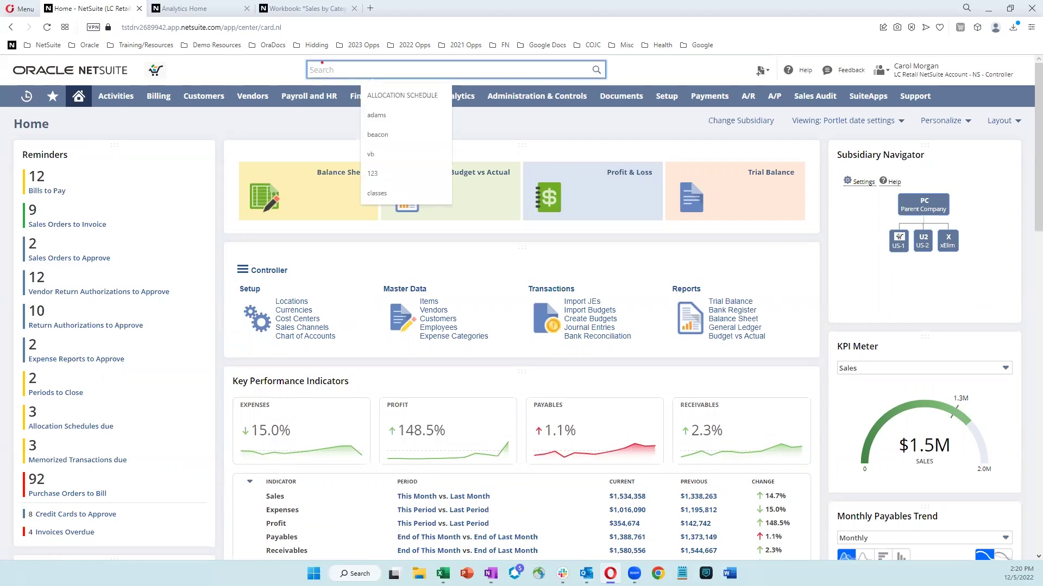
{"action": "left_click", "coordinate": [322, 62]}
{"action": "type", "text": "12"}
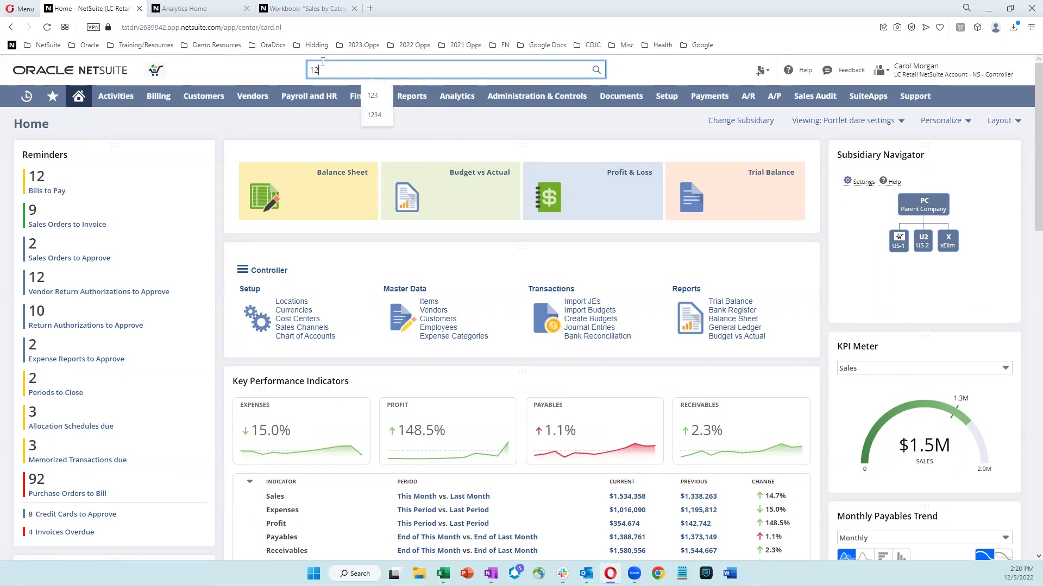
{"action": "type", "text": "34"}
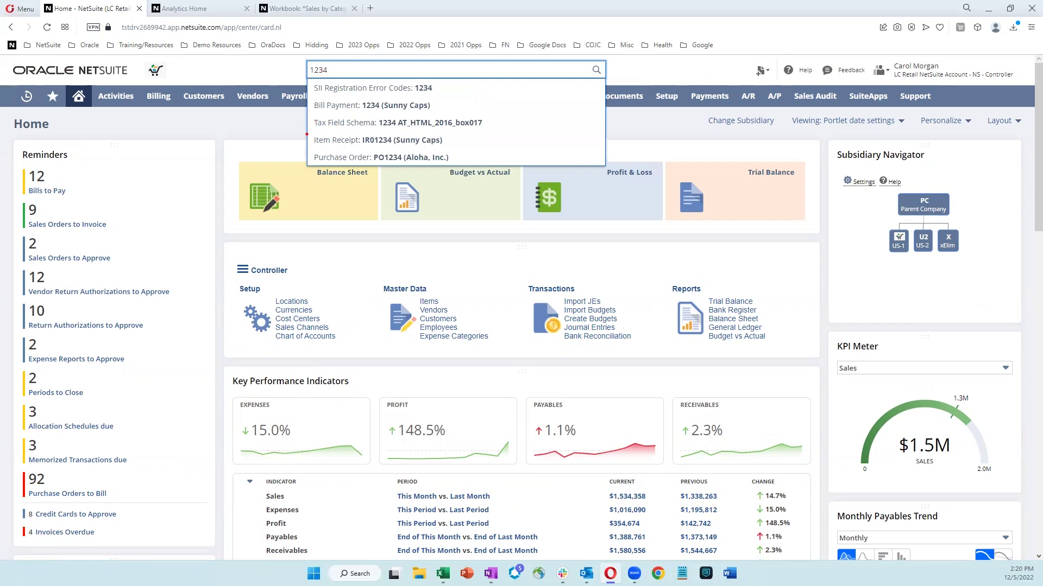
{"action": "left_click_drag", "start_coordinate": [305, 133], "coordinate": [525, 165]}
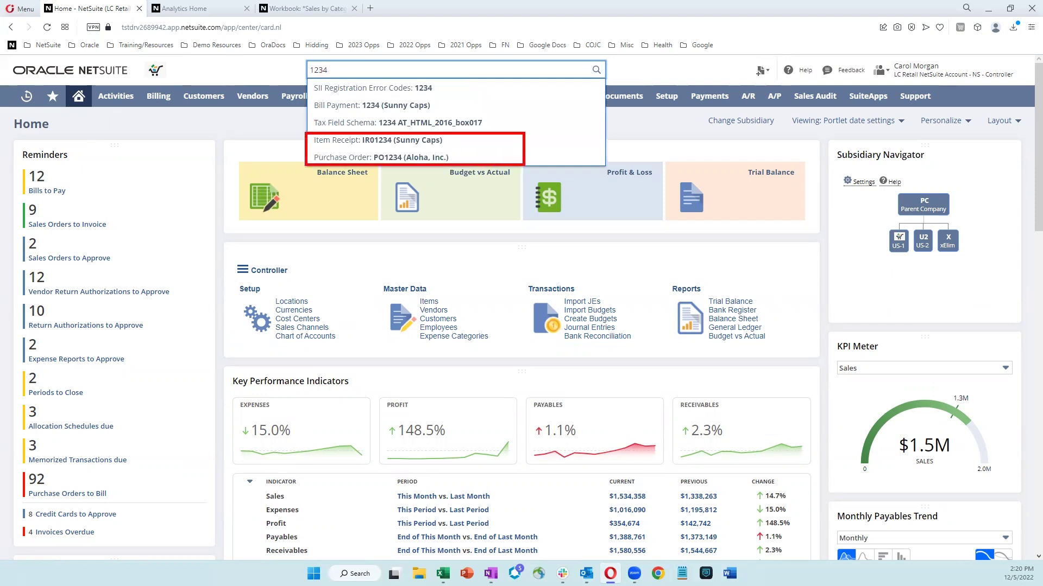
{"action": "key", "text": "Escape"}
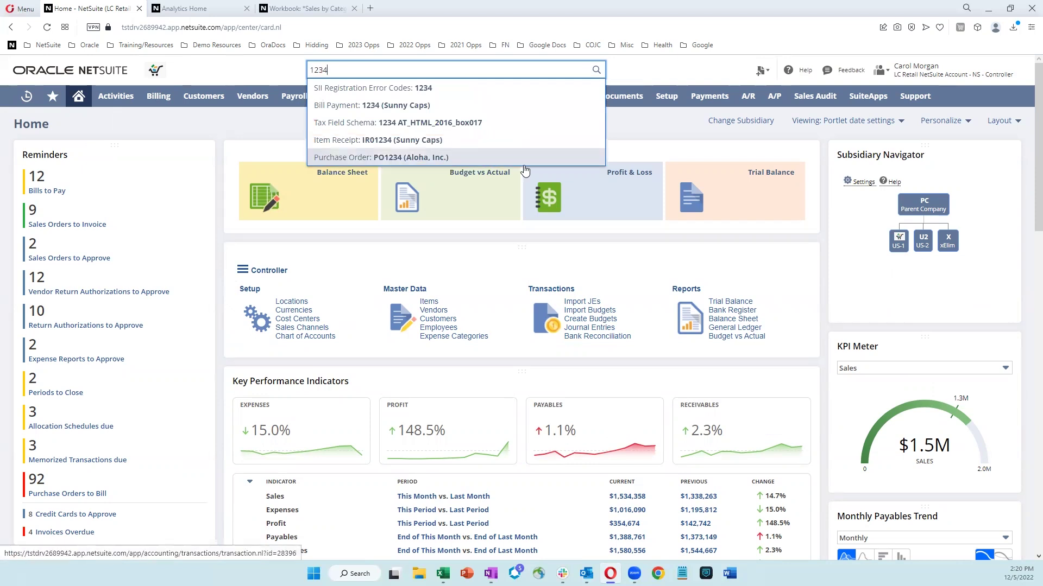
Search for the customer by surname and open the matching Customer record
{"action": "key", "text": "BackSpace"}
{"action": "key", "text": "BackSpace"}
{"action": "key", "text": "BackSpace"}
{"action": "key", "text": "BackSpace"}
{"action": "type", "text": "adams"}
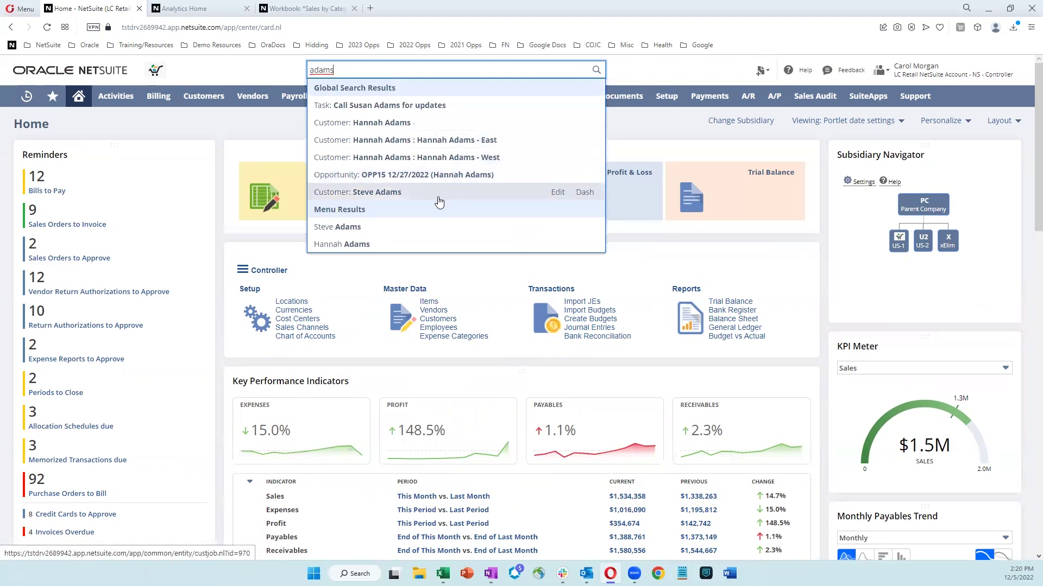
{"action": "left_click", "coordinate": [389, 193]}
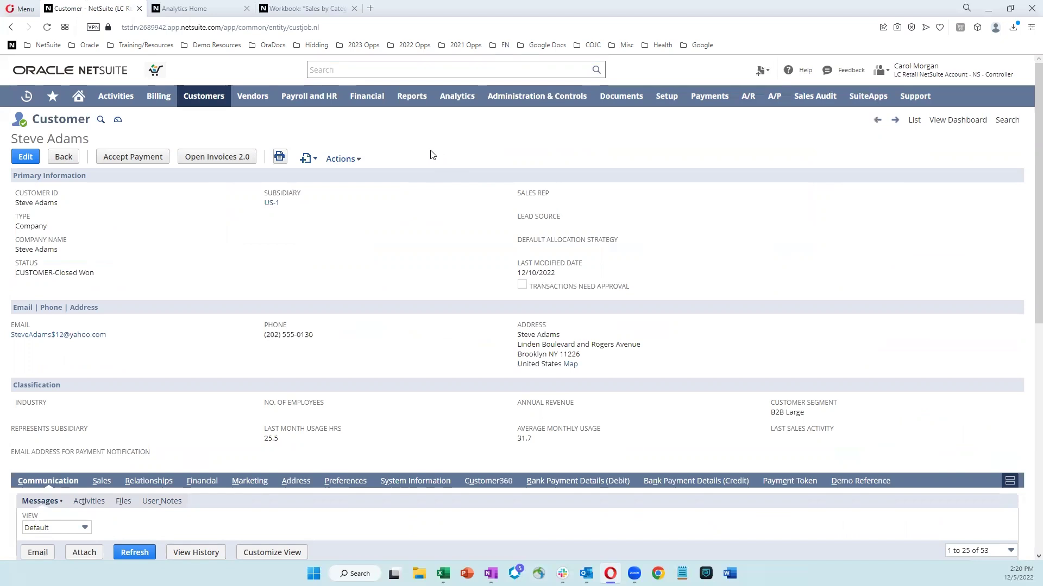
Filter the Home dashboard to subsidiary US-1 in the Subsidiary Navigator, then back to PC Parent Company
{"action": "left_click", "coordinate": [84, 100]}
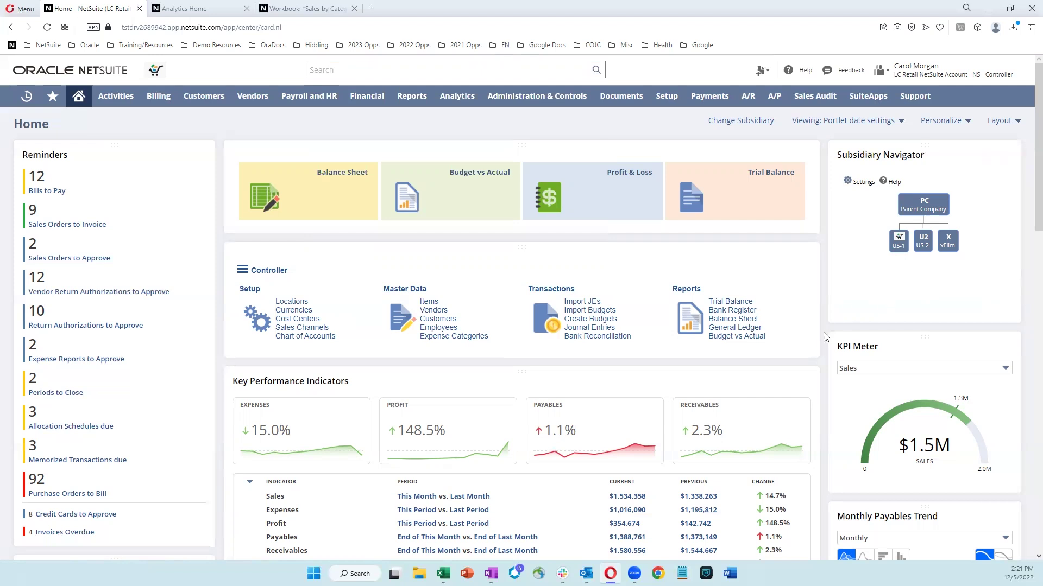
{"action": "scroll", "coordinate": [828, 339], "scroll_direction": "down", "scroll_amount": 1}
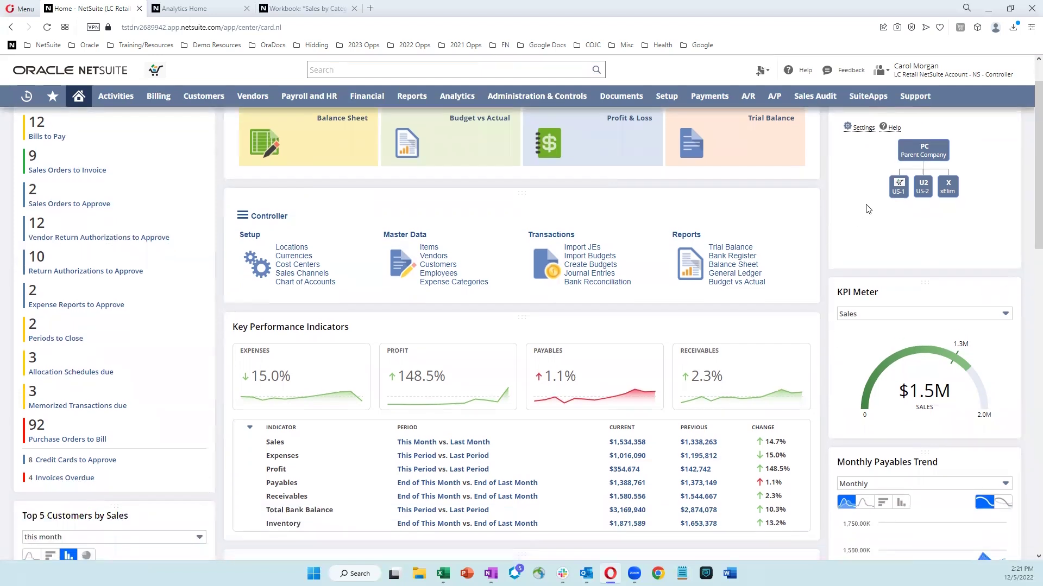
{"action": "left_click", "coordinate": [896, 188]}
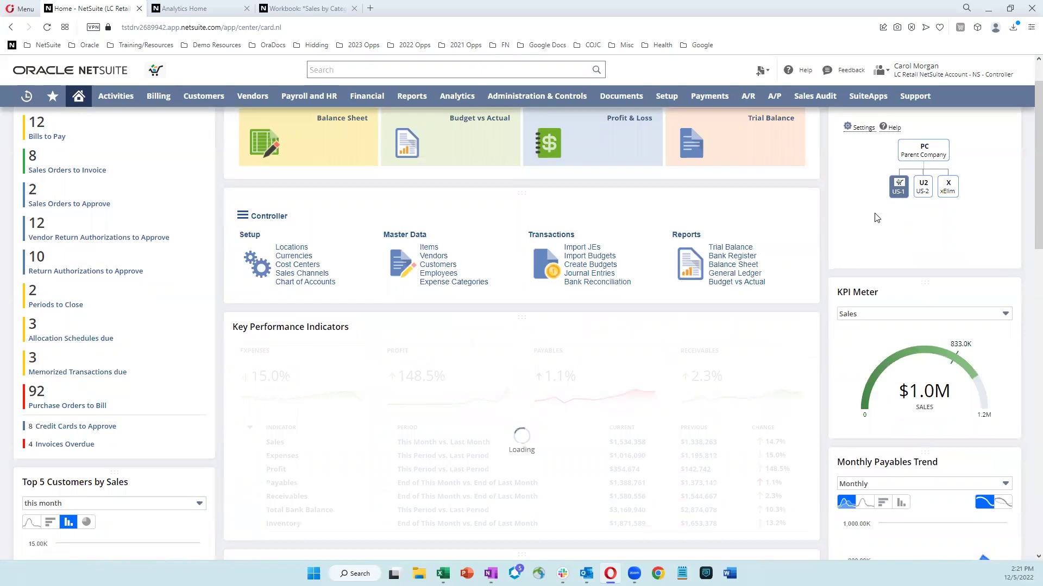
{"action": "left_click", "coordinate": [905, 154]}
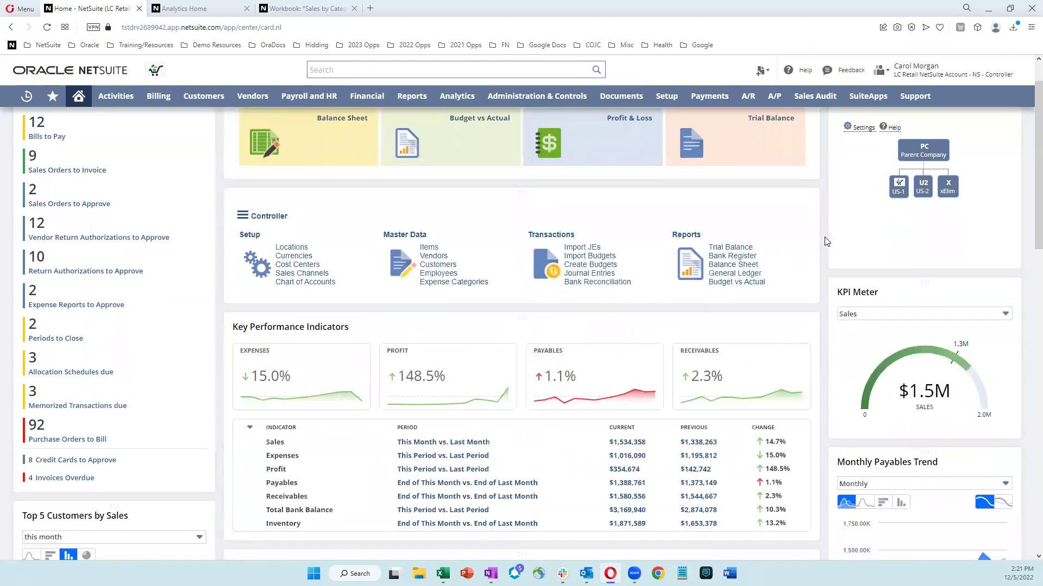
{"action": "scroll", "coordinate": [824, 237], "scroll_direction": "up", "scroll_amount": 1}
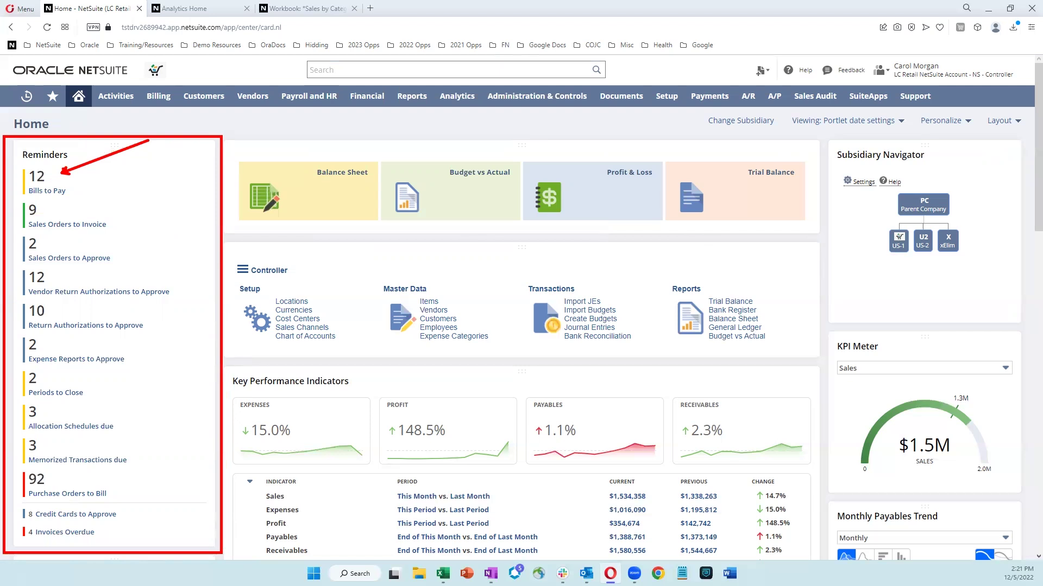
Open the 12 bills to pay and set the End Date to 1/31/2023
{"action": "left_click", "coordinate": [50, 191]}
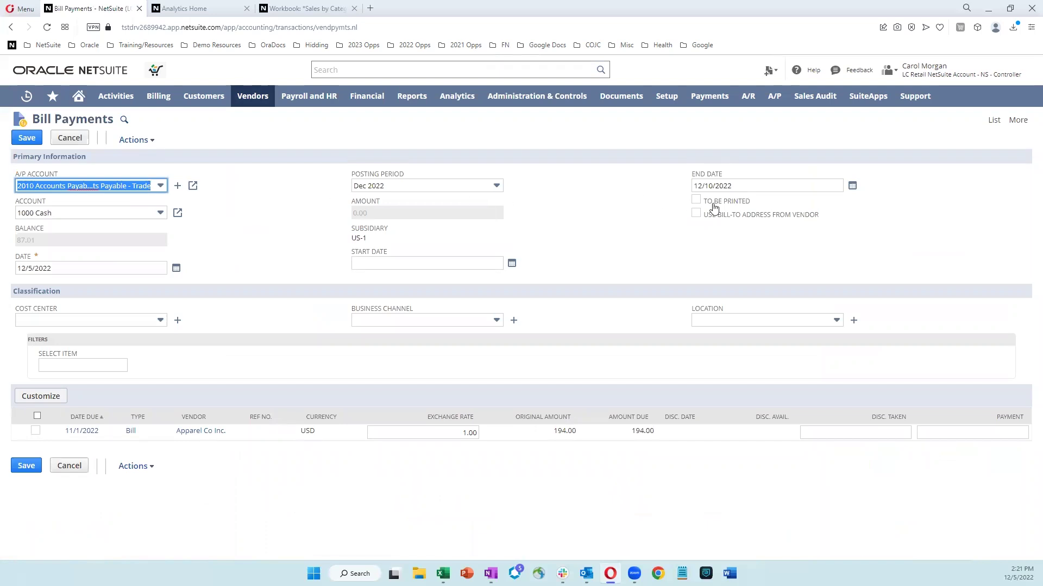
{"action": "left_click", "coordinate": [853, 186]}
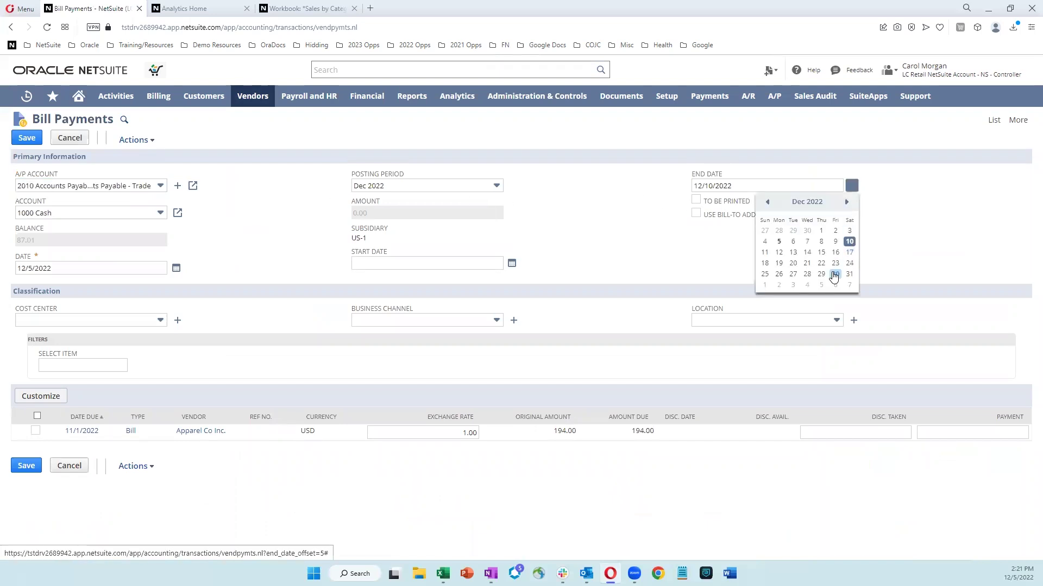
{"action": "left_click", "coordinate": [846, 202]}
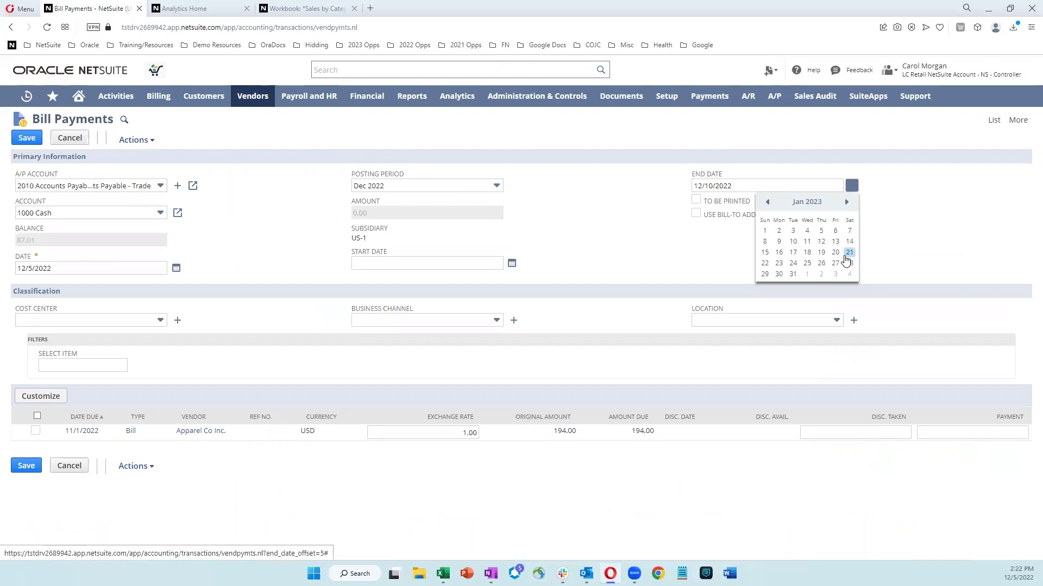
{"action": "left_click", "coordinate": [793, 276]}
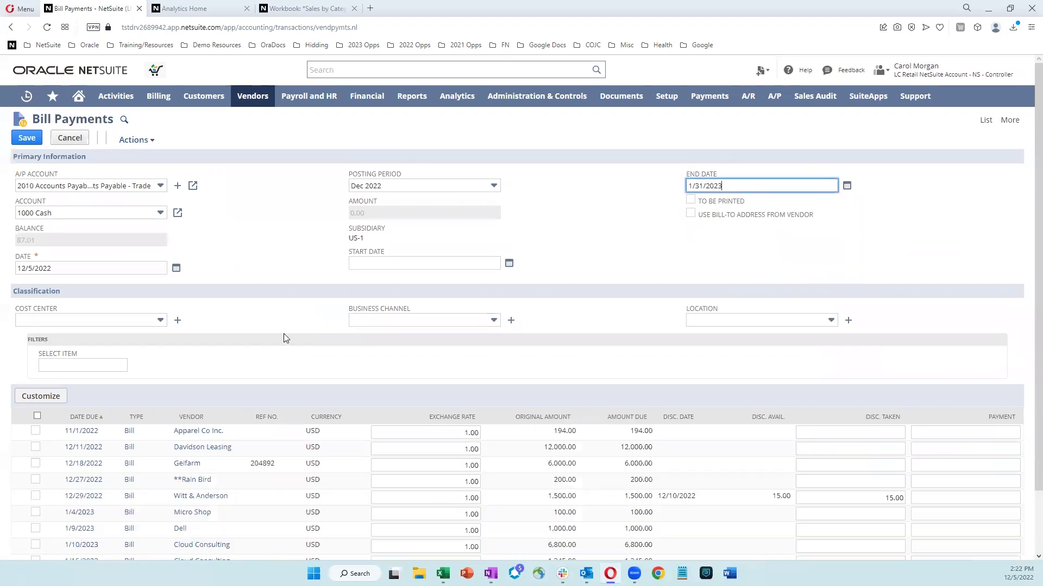
Toggle Mark All, select the Apparel Co Inc., Geifarm and Micro Shop bills, then cancel
{"action": "left_click", "coordinate": [36, 417]}
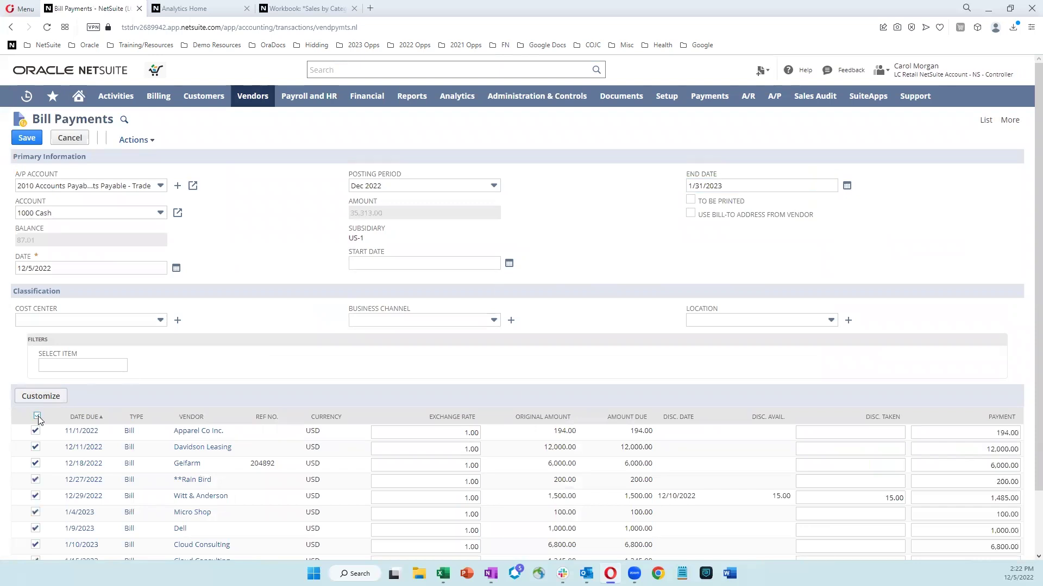
{"action": "left_click", "coordinate": [37, 417]}
{"action": "left_click", "coordinate": [36, 431]}
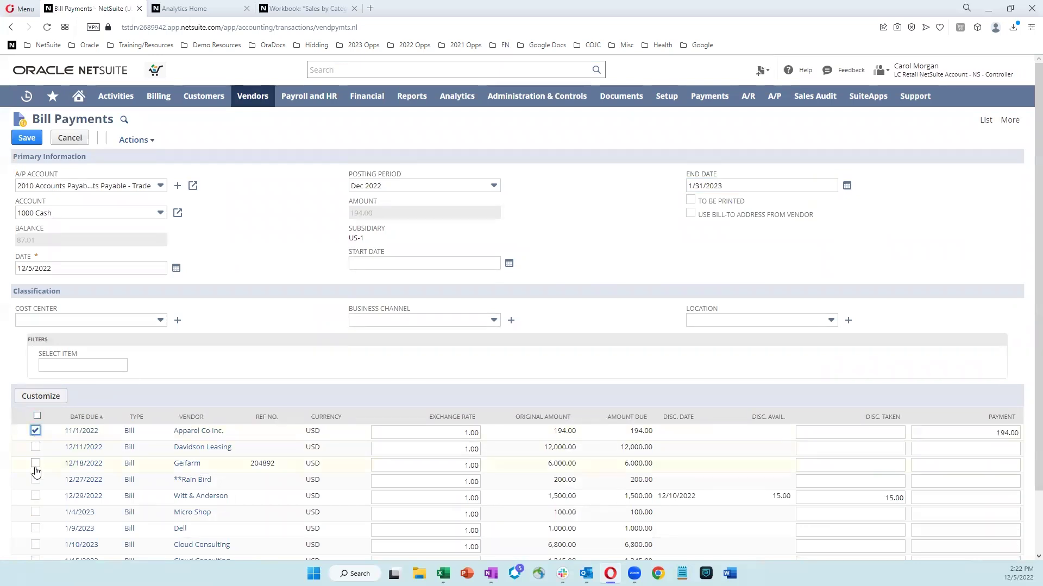
{"action": "left_click", "coordinate": [35, 463]}
{"action": "left_click", "coordinate": [35, 512]}
{"action": "left_click", "coordinate": [73, 140]}
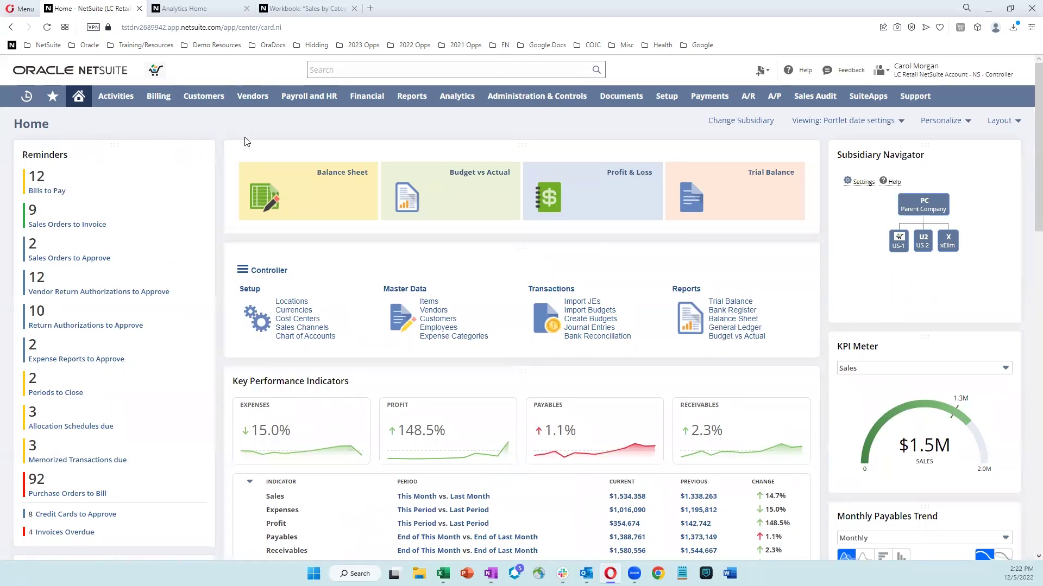
Drill from the $354,674 profit figure into the Income Statement, then into 4210 Revenue - Products
{"action": "scroll", "coordinate": [260, 138], "scroll_direction": "down", "scroll_amount": 2}
{"action": "scroll", "coordinate": [262, 135], "scroll_direction": "down", "scroll_amount": 1}
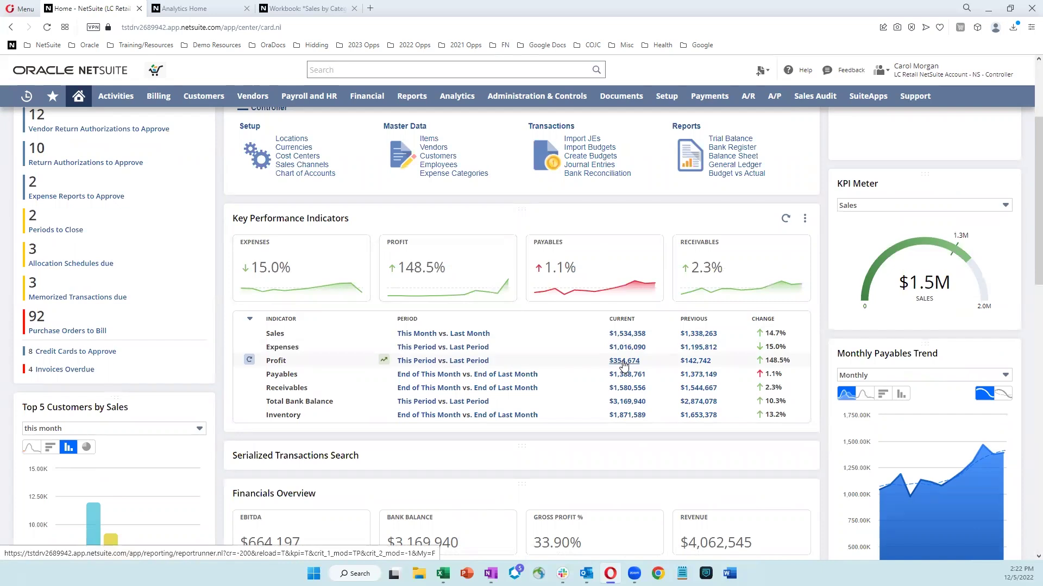
{"action": "left_click", "coordinate": [624, 362]}
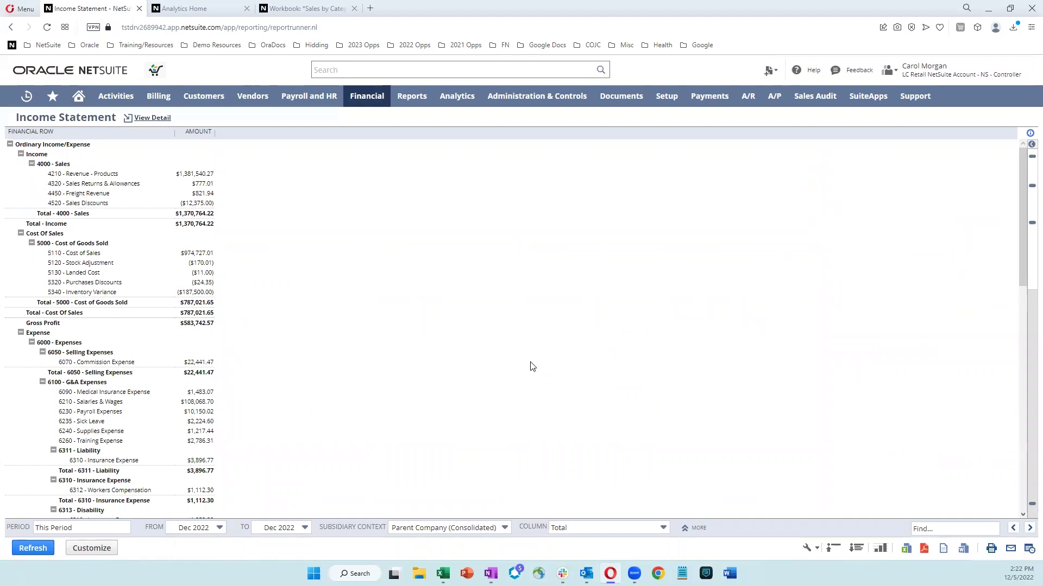
{"action": "scroll", "coordinate": [463, 365], "scroll_direction": "down", "scroll_amount": 10}
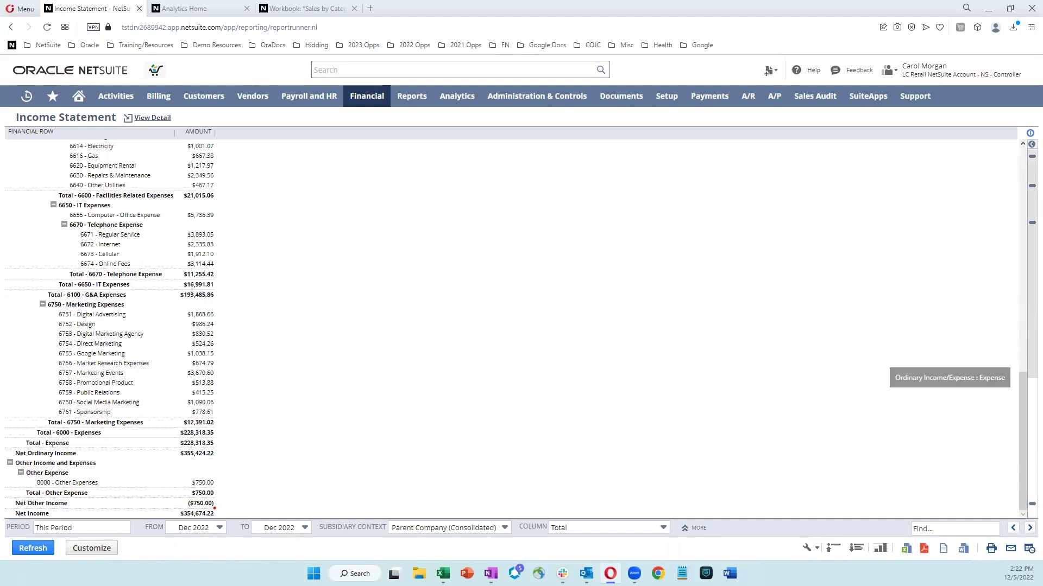
{"action": "left_click_drag", "start_coordinate": [214, 508], "coordinate": [281, 475]}
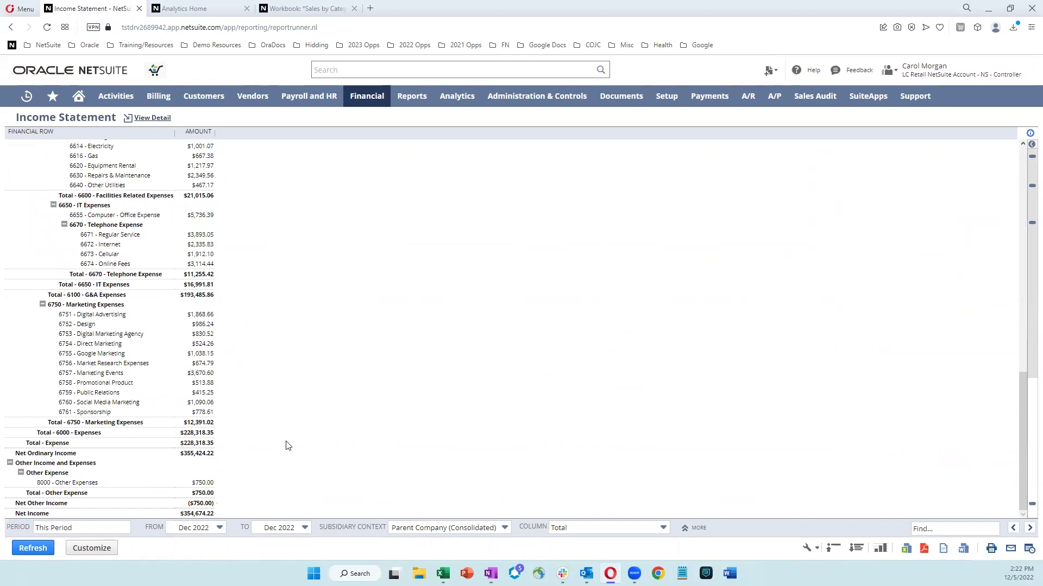
{"action": "scroll", "coordinate": [288, 429], "scroll_direction": "up", "scroll_amount": 10}
{"action": "left_click", "coordinate": [194, 175]}
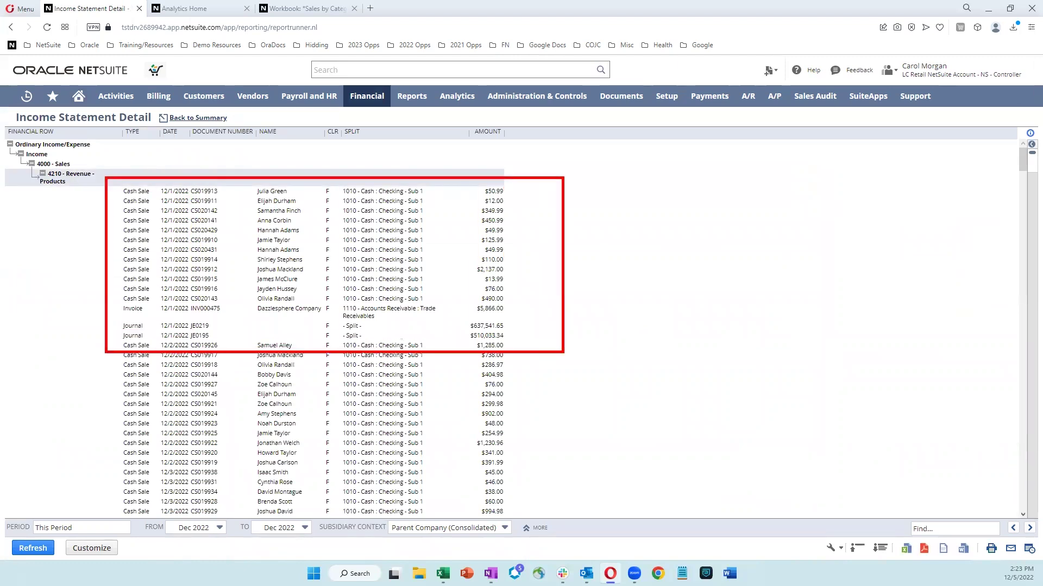
Open the 12/1/2022 $2,137.00 cash sale and scroll down to its Items sublist
{"action": "left_click", "coordinate": [283, 271]}
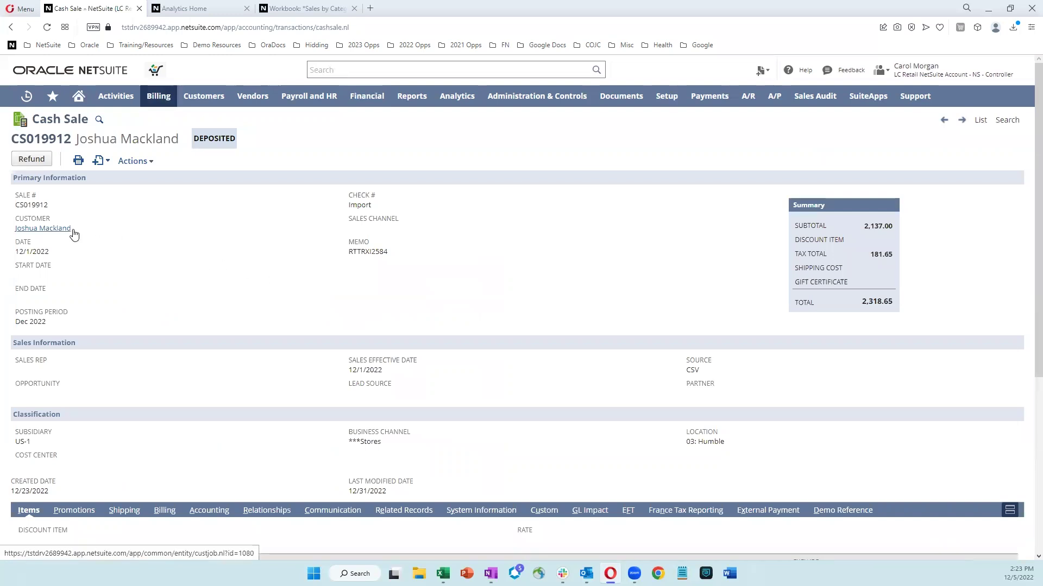
{"action": "mouse_move", "coordinate": [68, 231]}
{"action": "scroll", "coordinate": [132, 275], "scroll_direction": "down", "scroll_amount": 3}
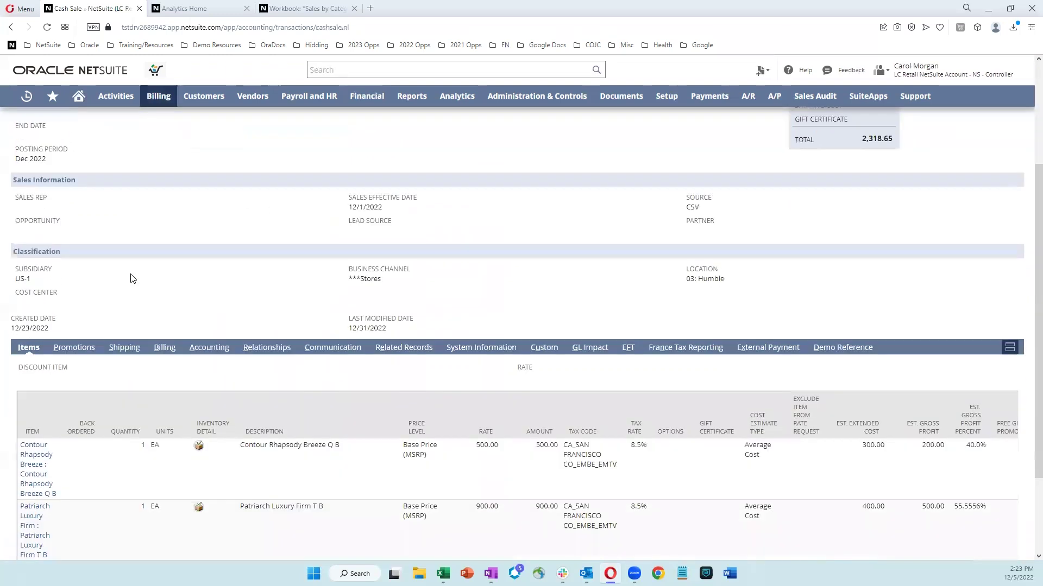
{"action": "scroll", "coordinate": [133, 277], "scroll_direction": "down", "scroll_amount": 1}
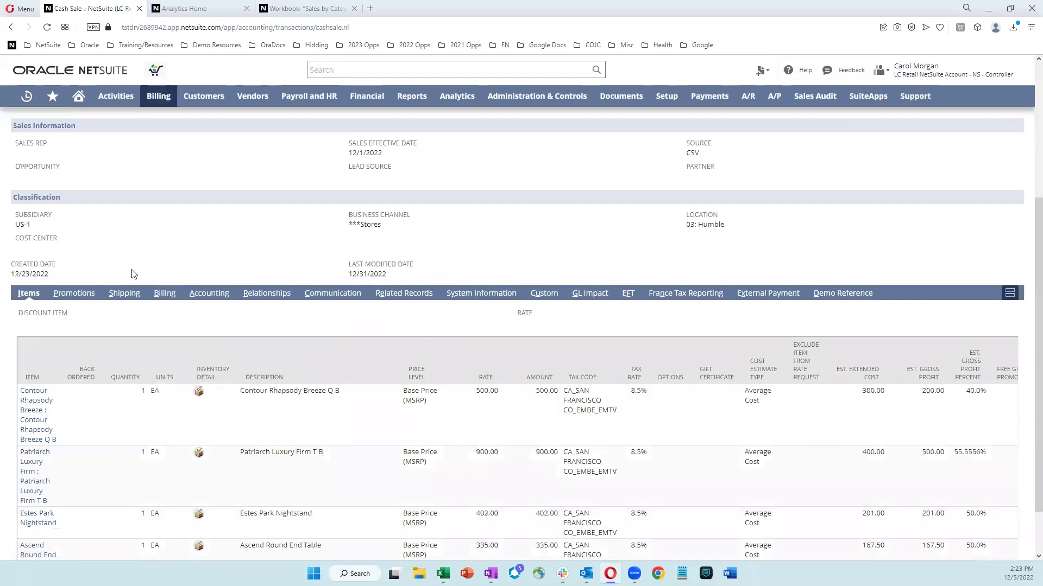
{"action": "scroll", "coordinate": [136, 275], "scroll_direction": "down", "scroll_amount": 1}
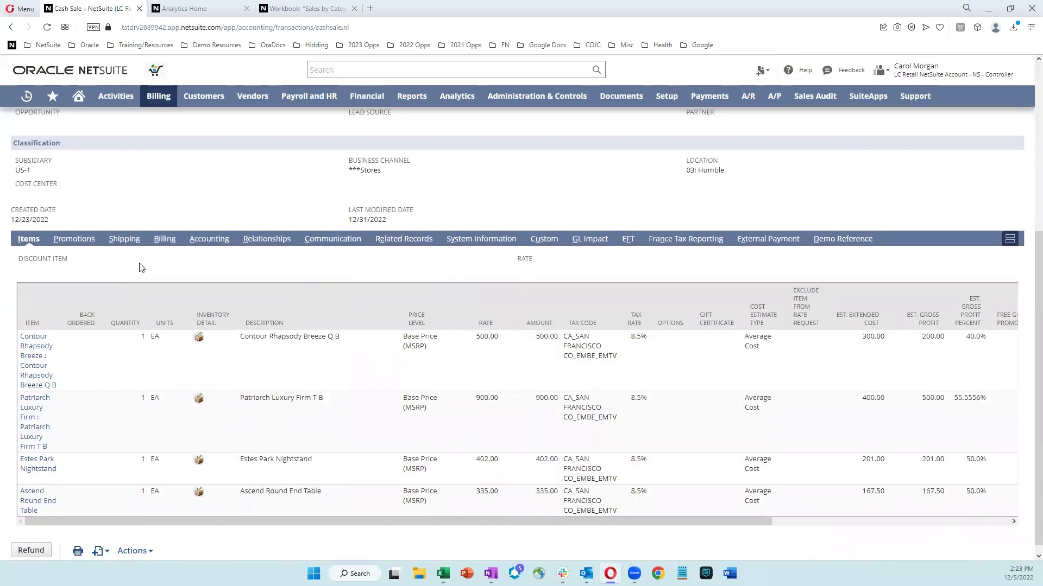
Open the Contour Rhapsody Breeze Q B item and view its Inventory Status Detail by location
{"action": "left_click", "coordinate": [34, 369]}
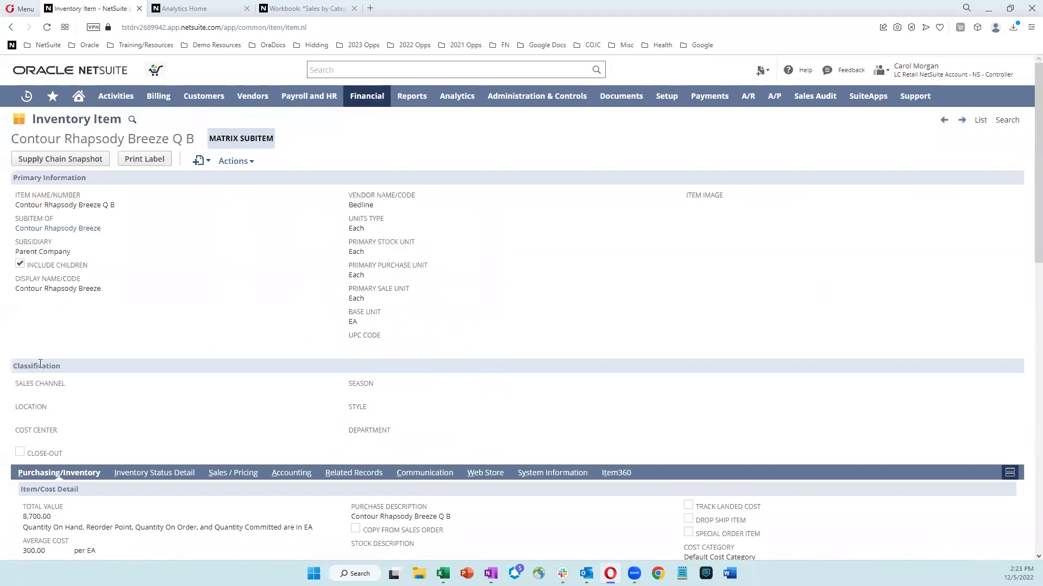
{"action": "scroll", "coordinate": [65, 357], "scroll_direction": "down", "scroll_amount": 4}
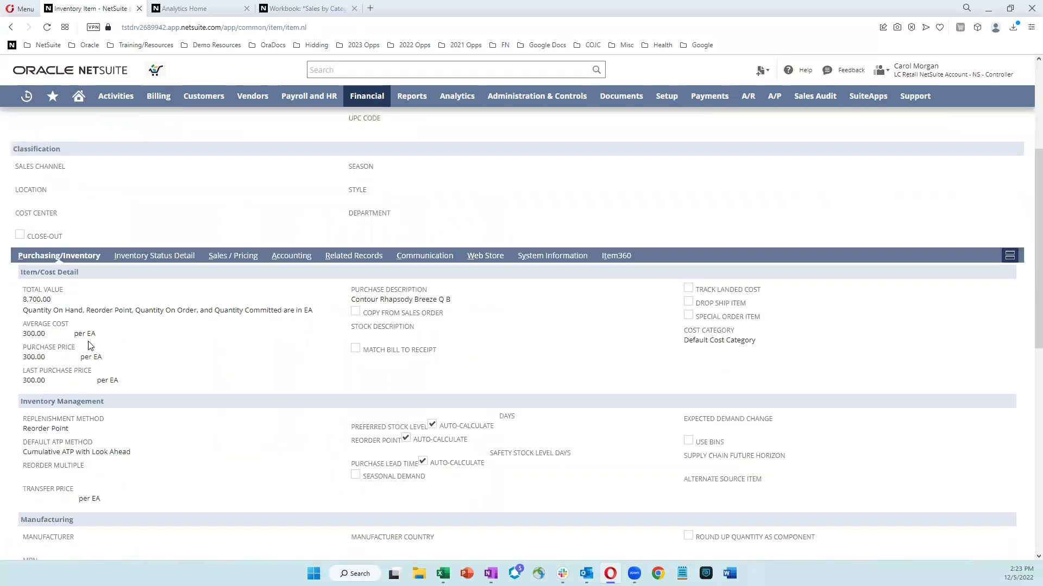
{"action": "scroll", "coordinate": [90, 346], "scroll_direction": "down", "scroll_amount": 7}
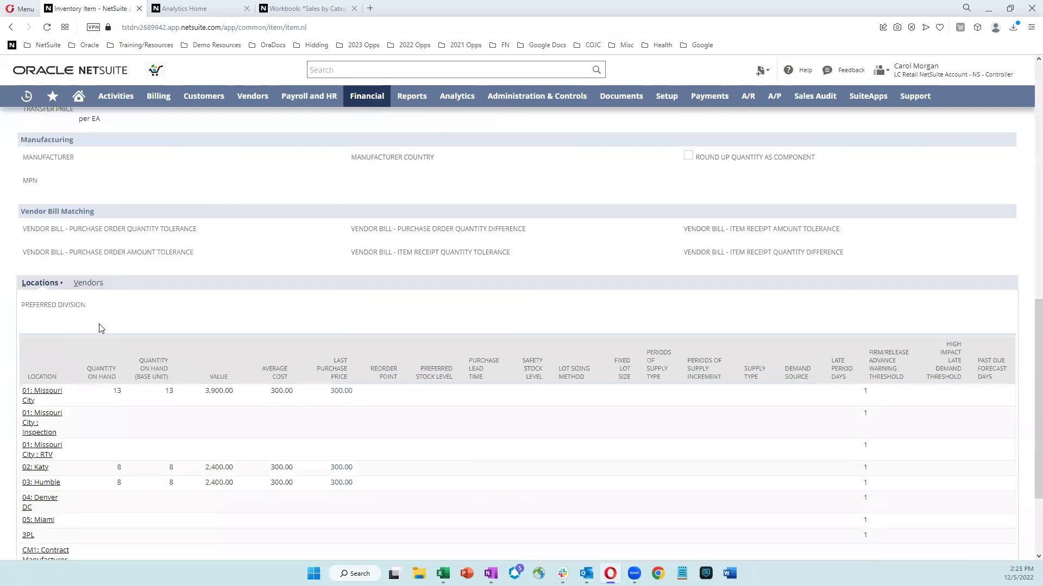
{"action": "scroll", "coordinate": [102, 321], "scroll_direction": "up", "scroll_amount": 2}
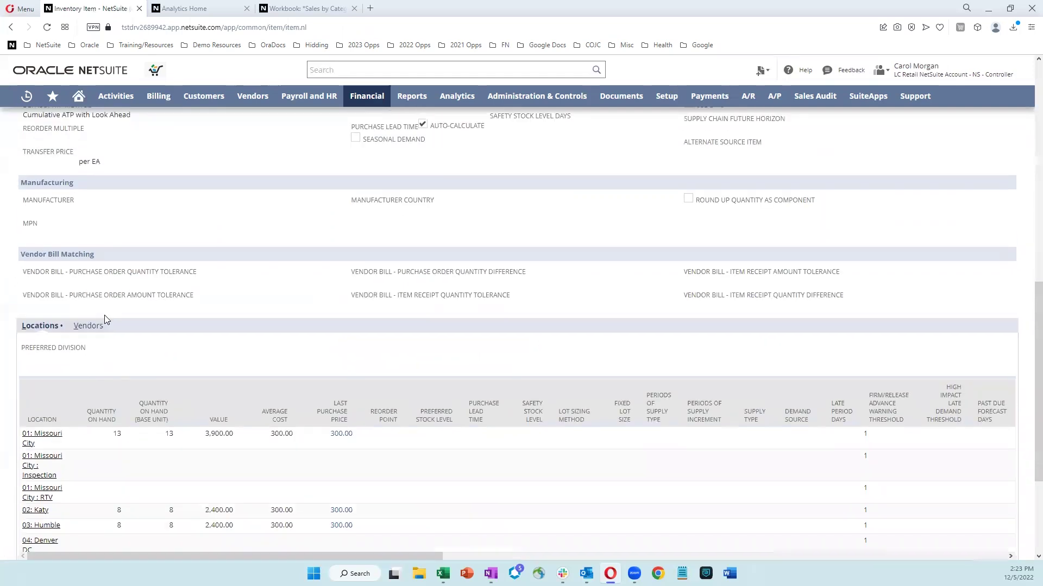
{"action": "scroll", "coordinate": [107, 216], "scroll_direction": "up", "scroll_amount": 4}
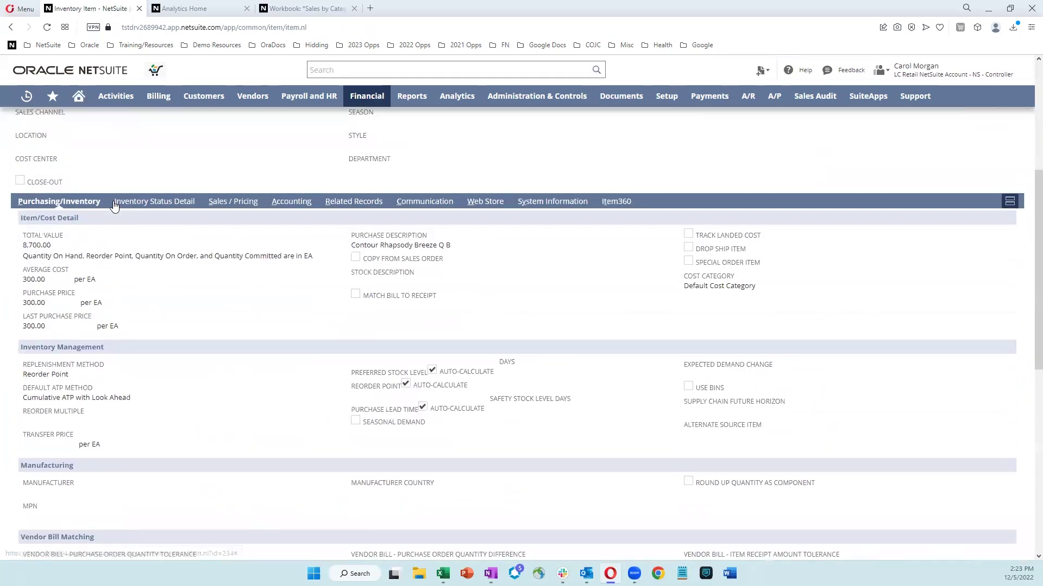
{"action": "left_click", "coordinate": [130, 202]}
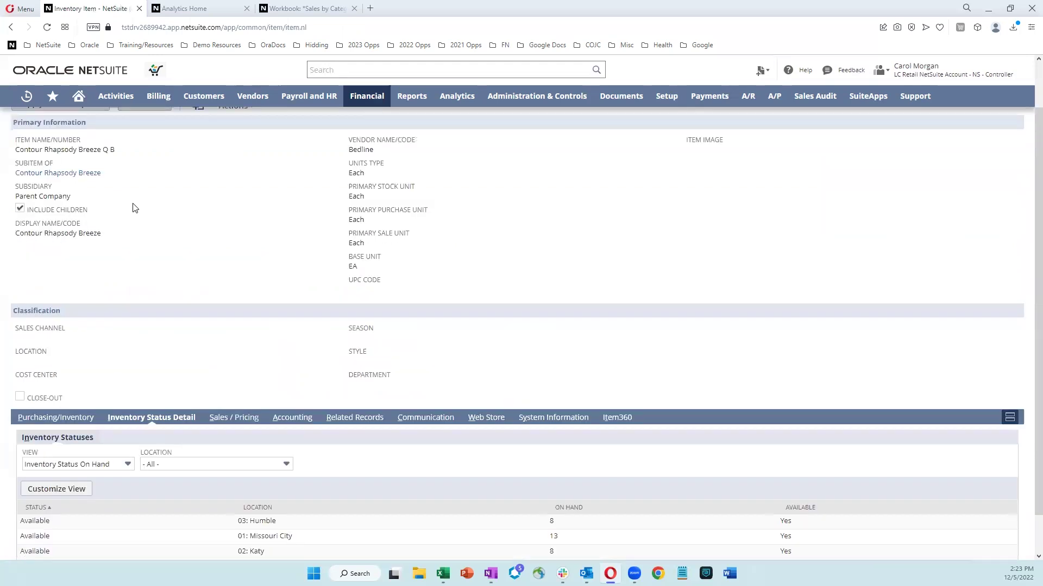
Go back through the cash sale and detail report to the summary Income Statement
{"action": "left_click", "coordinate": [11, 27]}
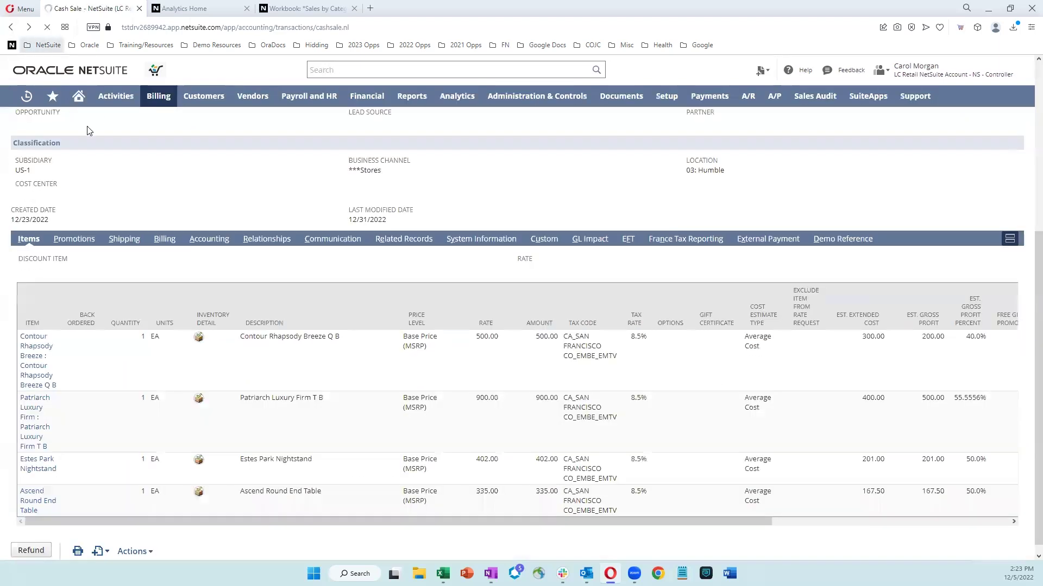
{"action": "left_click", "coordinate": [15, 30]}
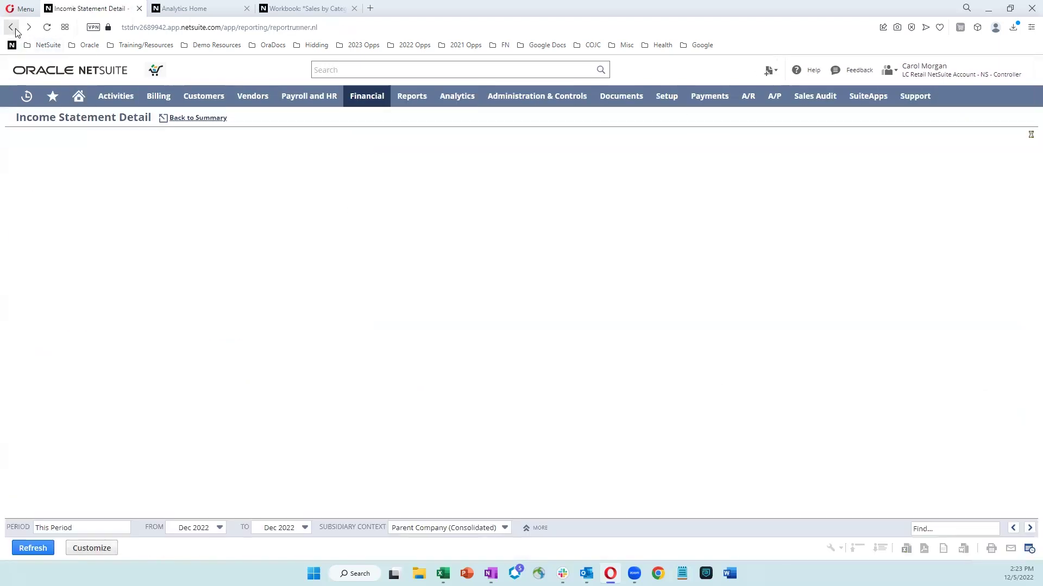
{"action": "left_click", "coordinate": [185, 118]}
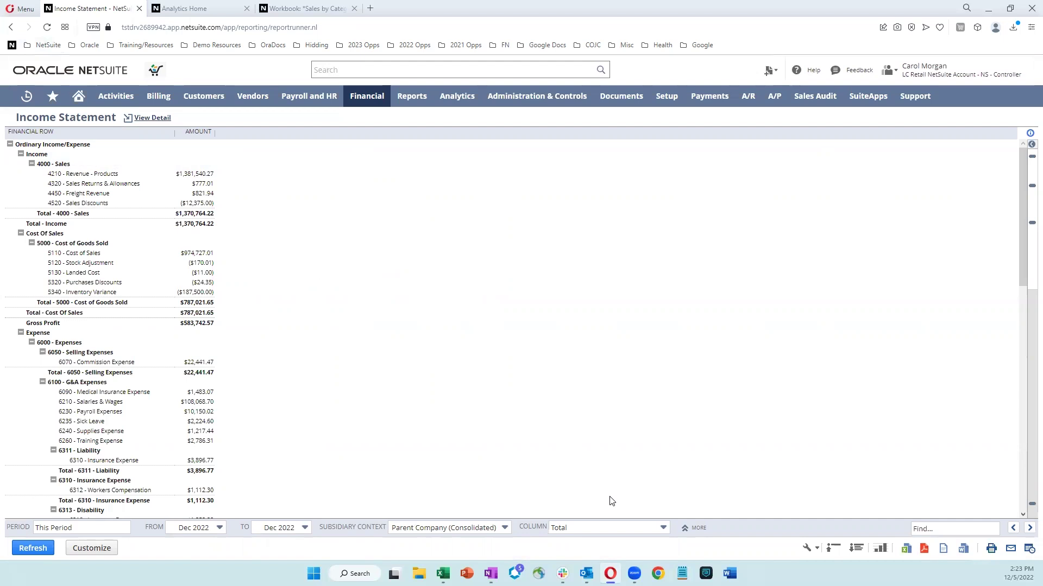
Rerun the Income Statement with columns by Business Channel and widen the Stores and E-Commerce columns
{"action": "left_click", "coordinate": [650, 529]}
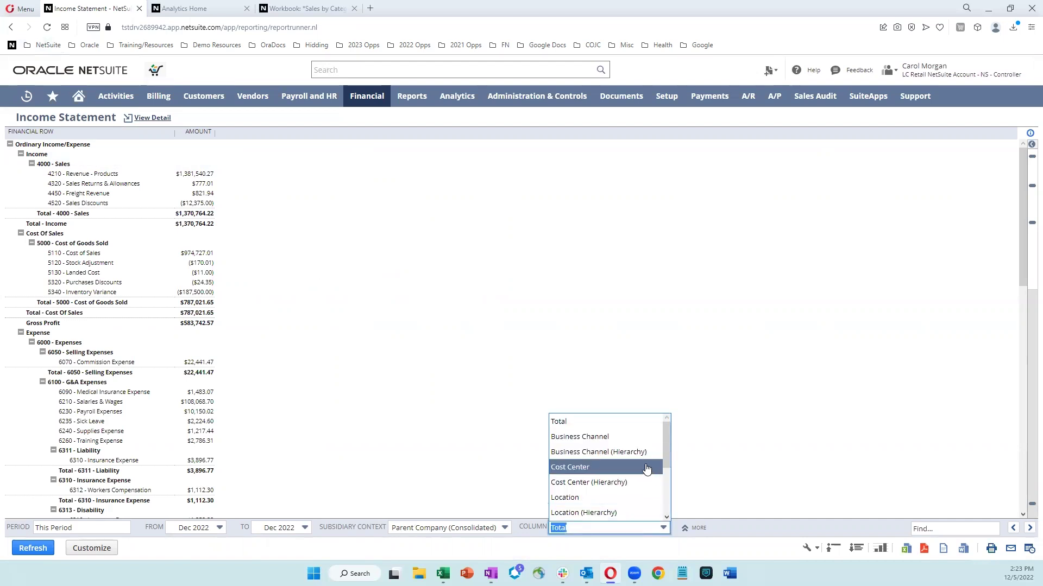
{"action": "left_click", "coordinate": [613, 441]}
{"action": "left_click", "coordinate": [32, 548]}
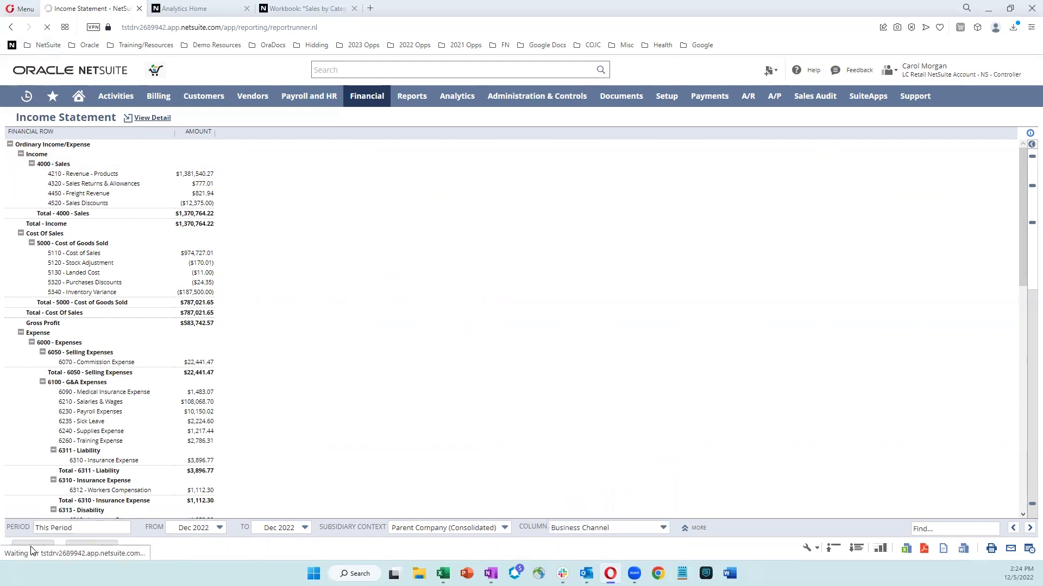
{"action": "scroll", "coordinate": [586, 407], "scroll_direction": "down", "scroll_amount": 10}
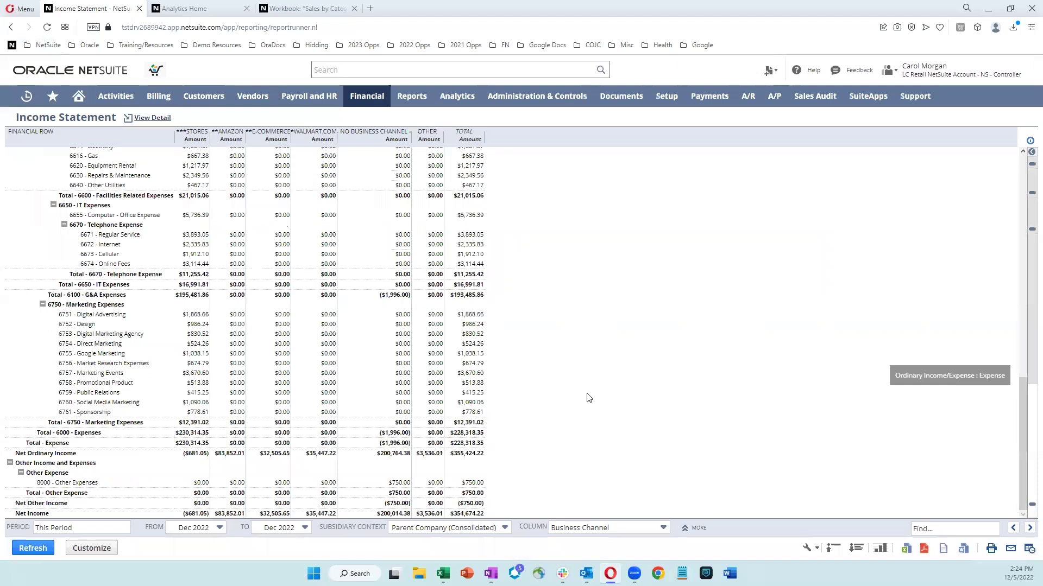
{"action": "left_click_drag", "start_coordinate": [491, 510], "coordinate": [558, 469]}
{"action": "left_click_drag", "start_coordinate": [211, 133], "coordinate": [285, 141]}
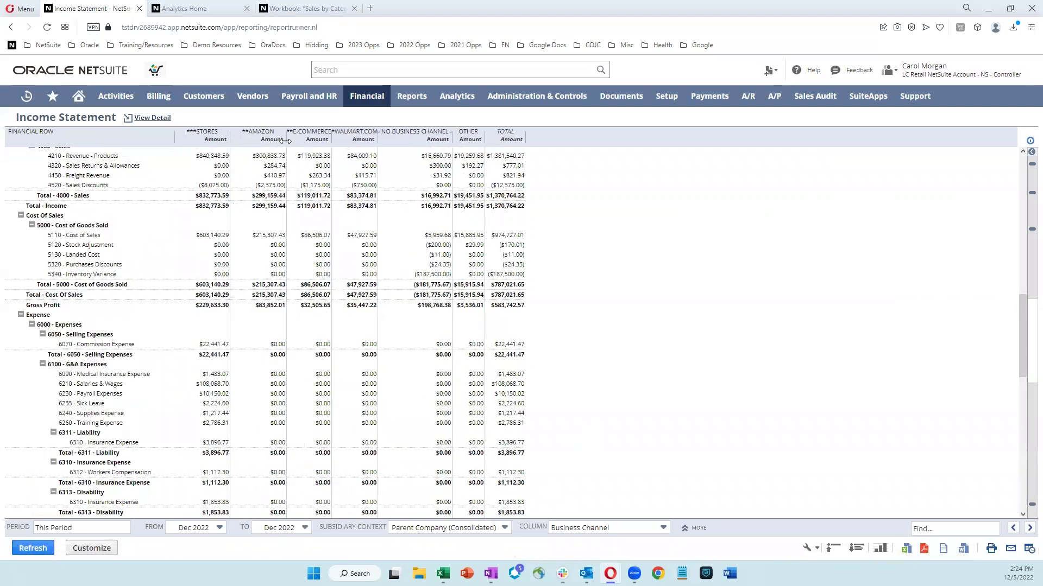
{"action": "left_click_drag", "start_coordinate": [331, 139], "coordinate": [419, 140]}
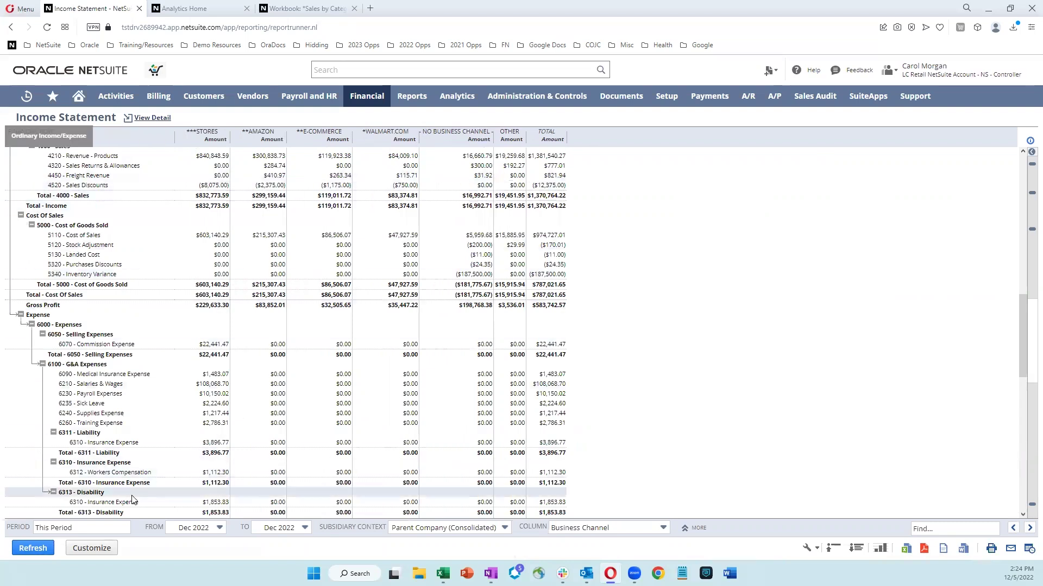
Rerun for Last Fiscal Year by Accounting Period (Hierarchy) and drill into Dec 2021 Salaries & Wages
{"action": "left_click", "coordinate": [98, 527]}
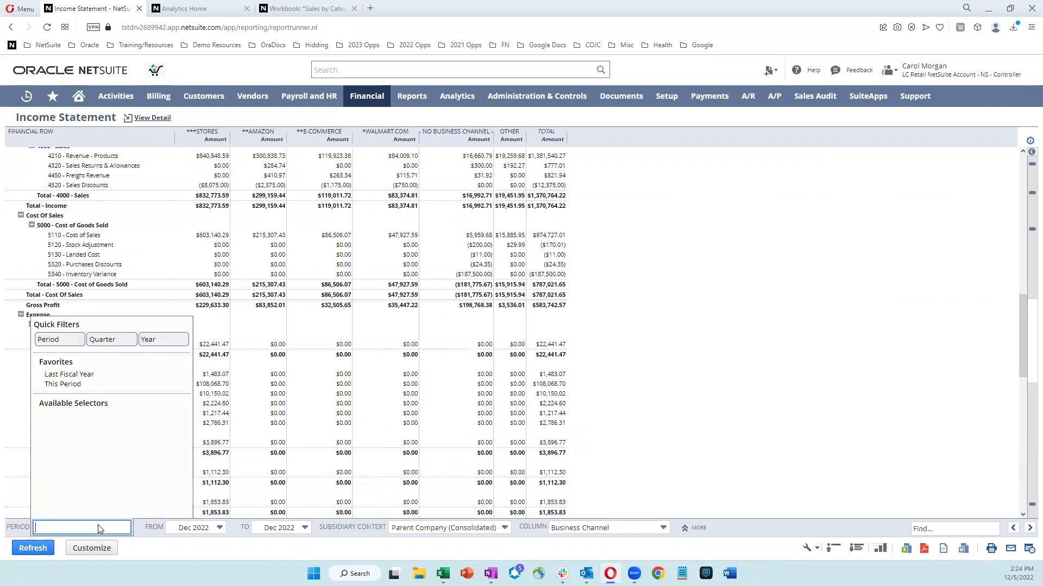
{"action": "left_click", "coordinate": [73, 375]}
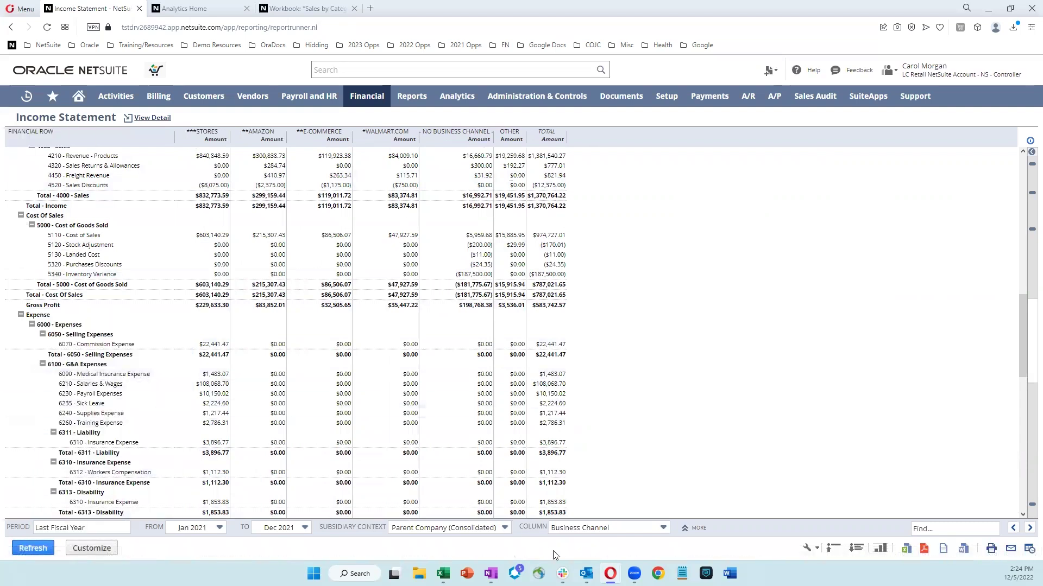
{"action": "left_click", "coordinate": [662, 528]}
{"action": "scroll", "coordinate": [667, 510], "scroll_direction": "down", "scroll_amount": 3}
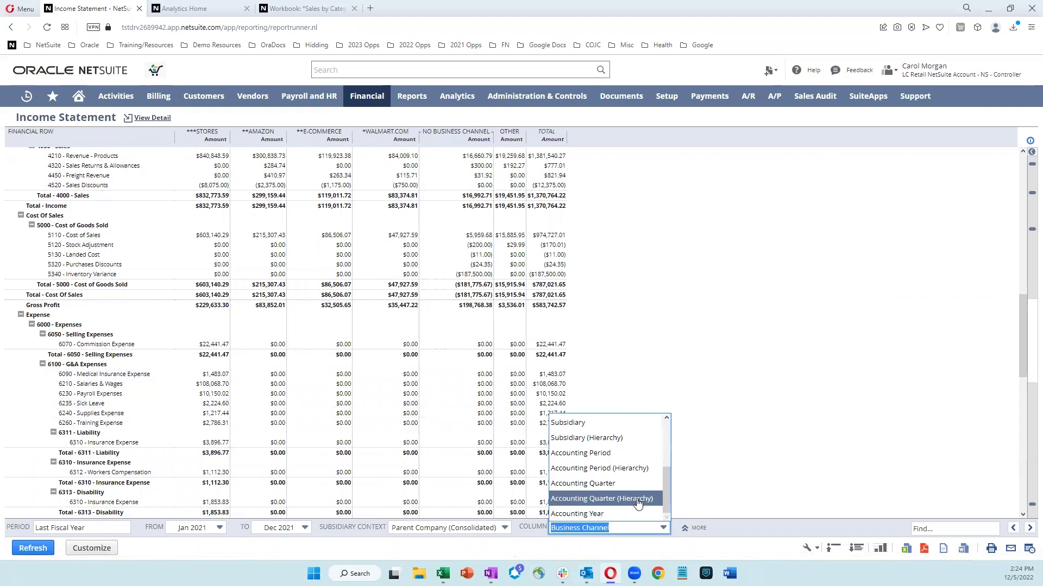
{"action": "left_click", "coordinate": [597, 468]}
{"action": "left_click", "coordinate": [48, 546]}
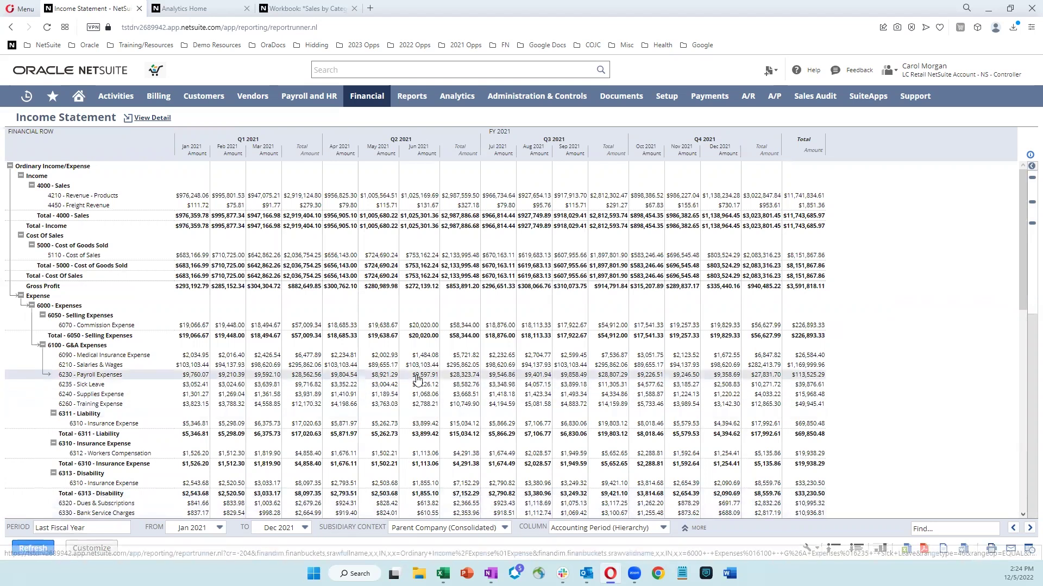
{"action": "left_click", "coordinate": [732, 367]}
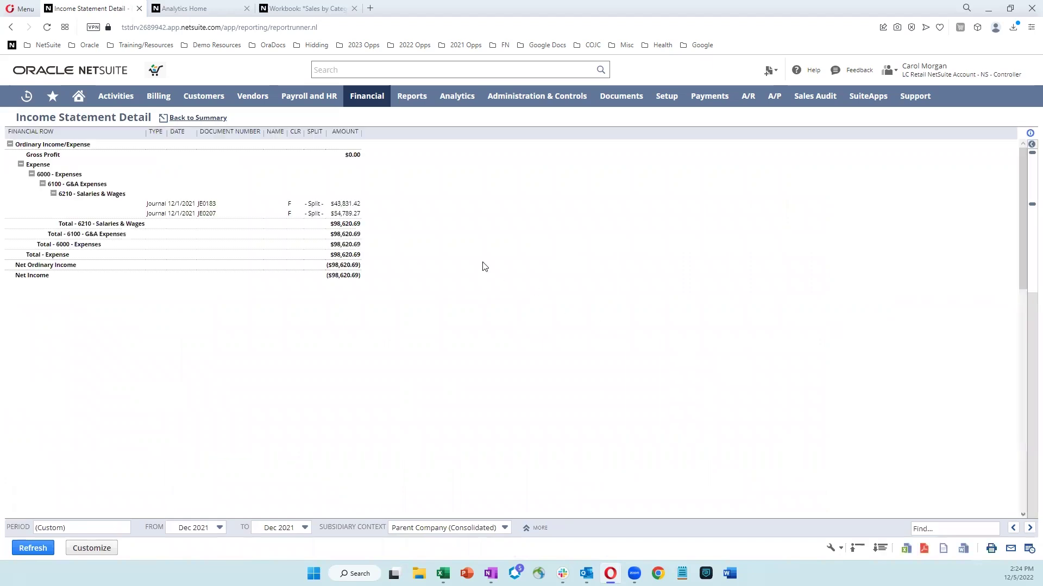
Open journal entry JE0207 and view its completed Senior Management Meeting event under Communication
{"action": "left_click", "coordinate": [344, 213]}
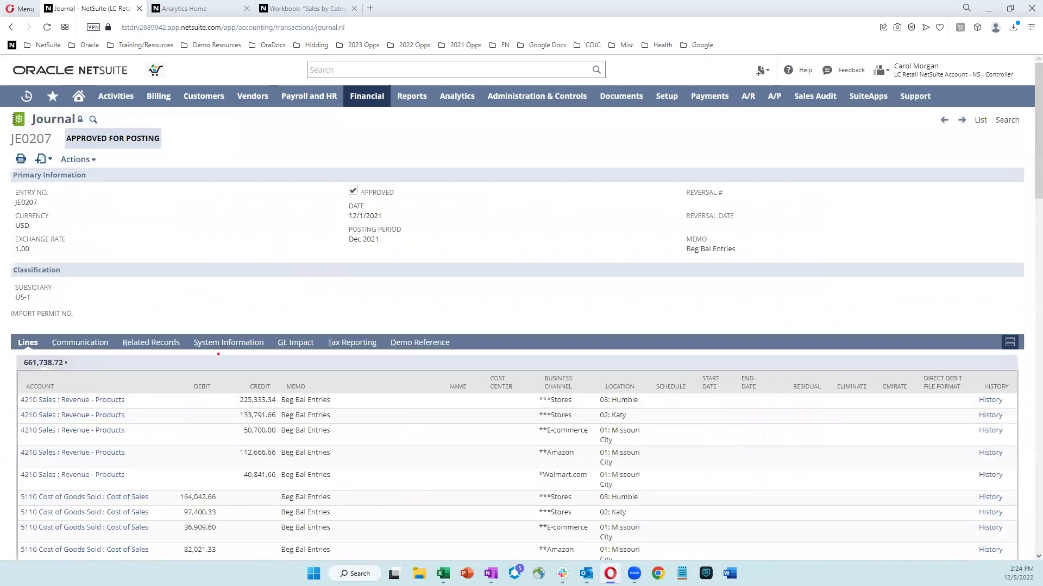
{"action": "mouse_move", "coordinate": [171, 374]}
{"action": "left_mouse_down"}
{"action": "mouse_move", "coordinate": [234, 389]}
{"action": "mouse_move", "coordinate": [275, 485]}
{"action": "mouse_move", "coordinate": [281, 552]}
{"action": "left_mouse_up"}
{"action": "key", "text": "Escape"}
{"action": "left_click", "coordinate": [88, 345]}
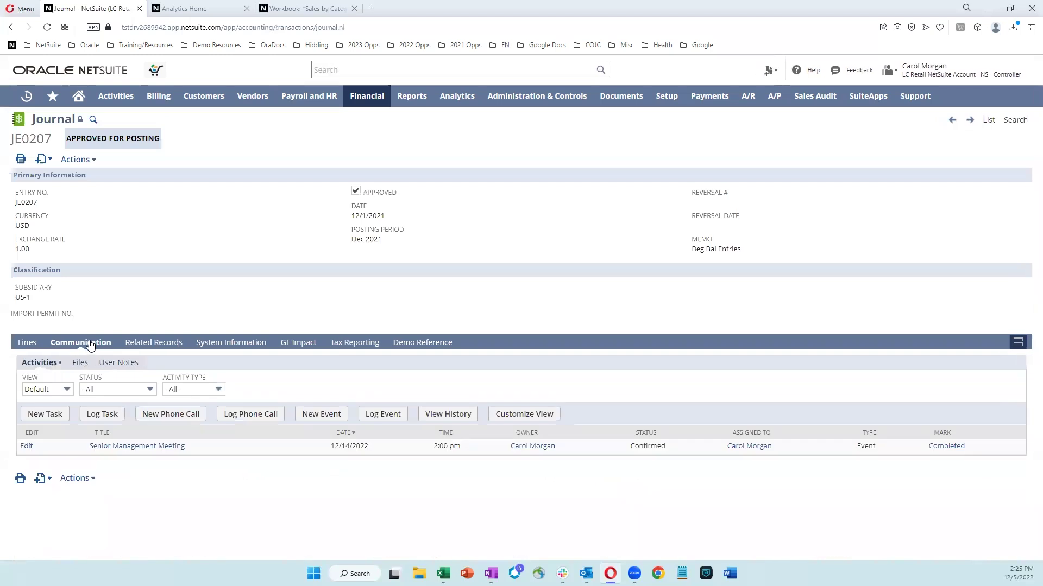
{"action": "left_click", "coordinate": [140, 446]}
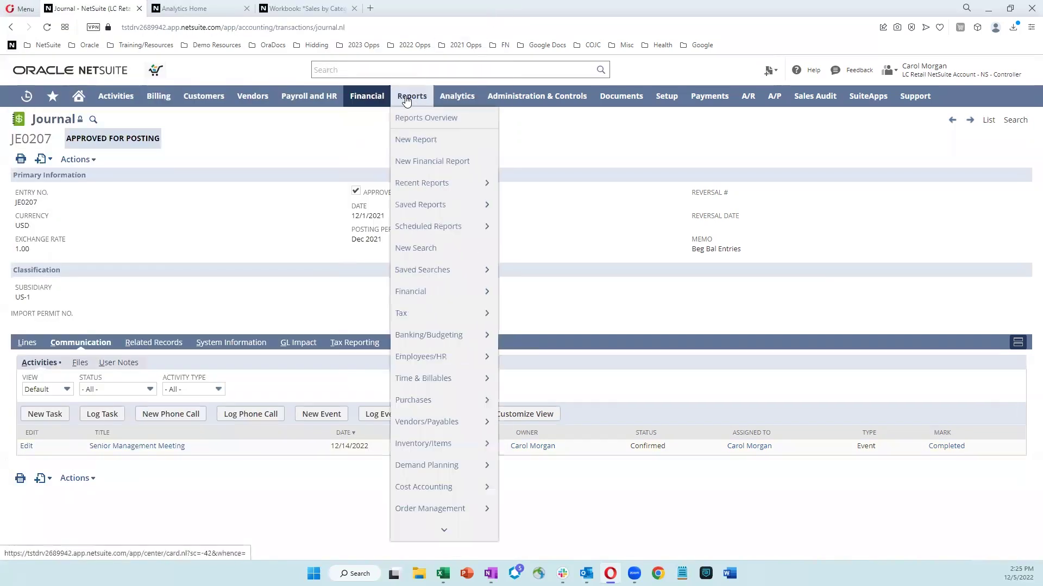
Open the Budget vs. Actual report from the Reports Overview
{"action": "left_click", "coordinate": [413, 120]}
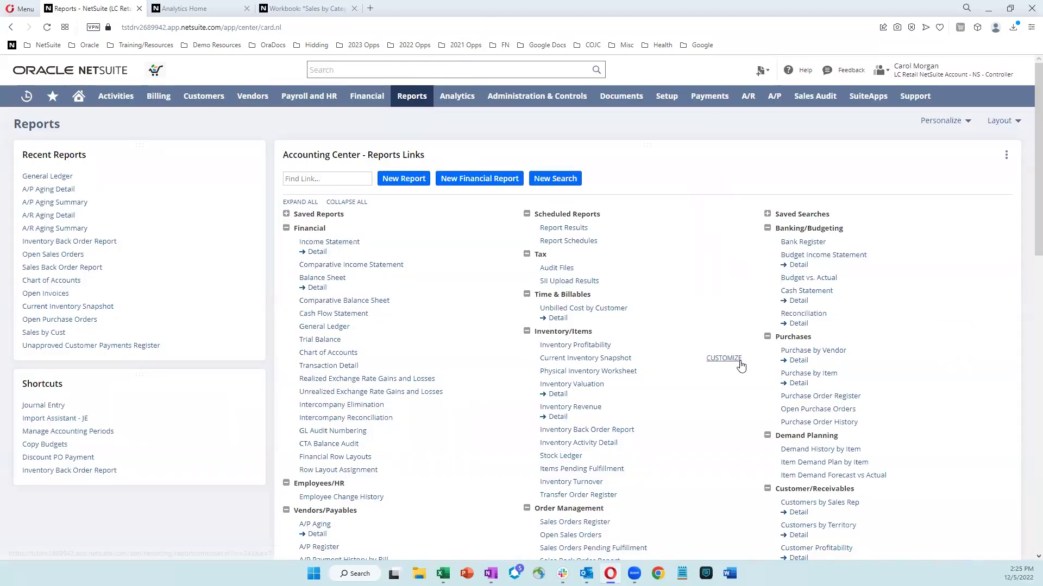
{"action": "left_click", "coordinate": [804, 279]}
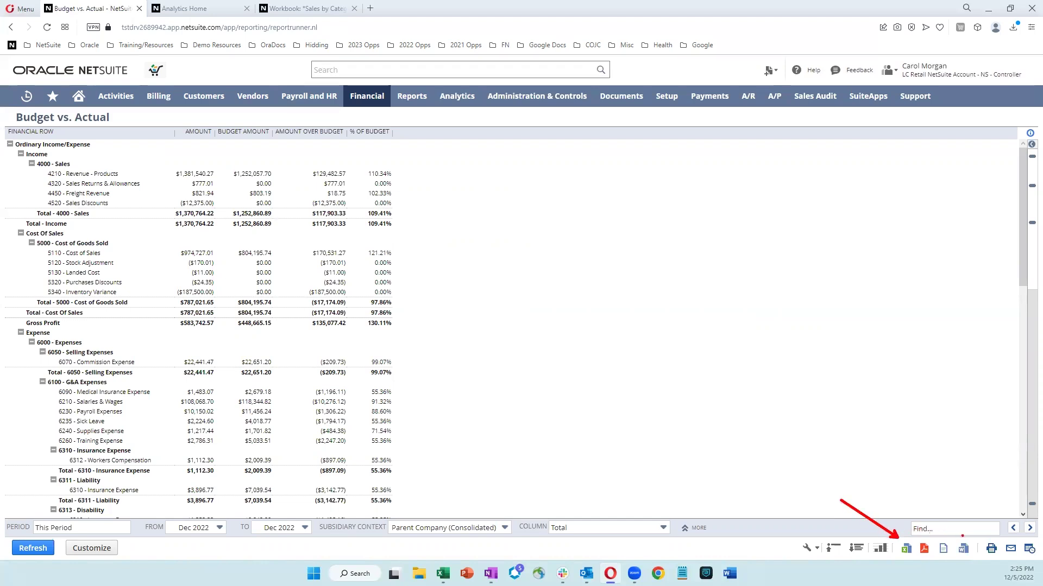
Try a weekly recurring Budget vs. Actual schedule, then close the form without saving
{"action": "left_click", "coordinate": [1026, 551]}
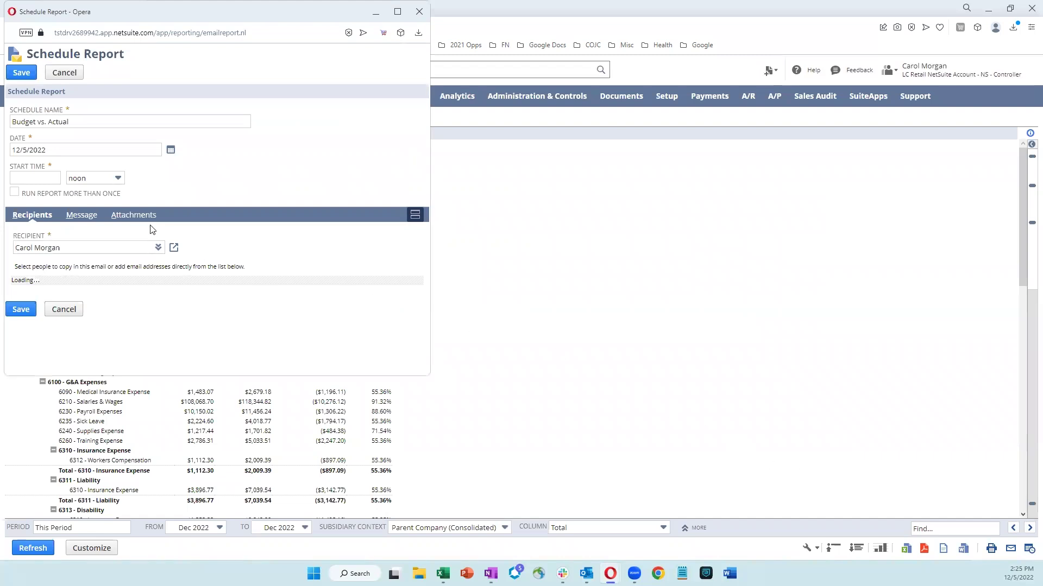
{"action": "left_click", "coordinate": [14, 240]}
{"action": "scroll", "coordinate": [90, 271], "scroll_direction": "down", "scroll_amount": 2}
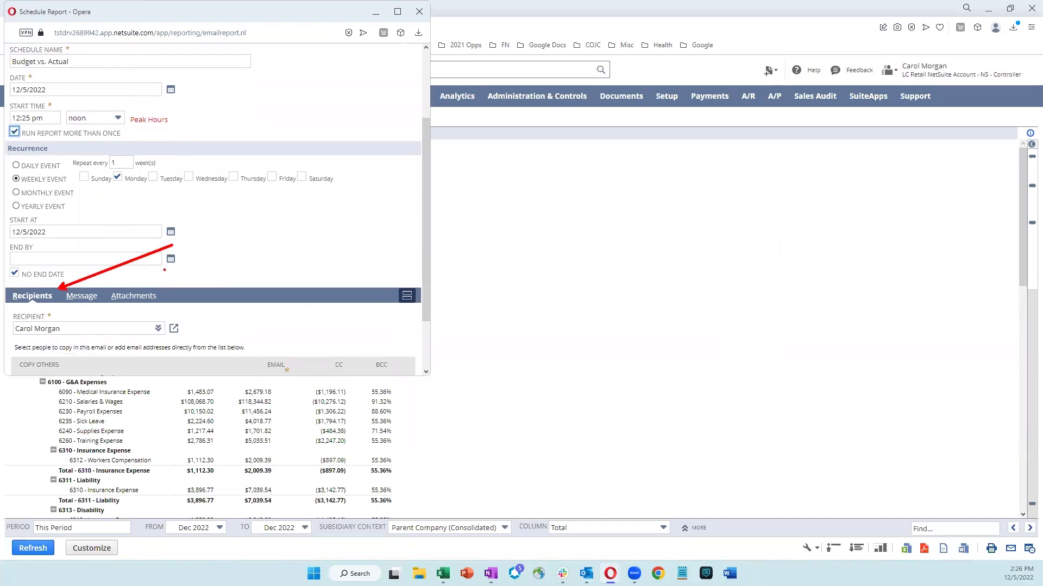
{"action": "scroll", "coordinate": [52, 314], "scroll_direction": "down", "scroll_amount": 2}
{"action": "left_click", "coordinate": [52, 312]}
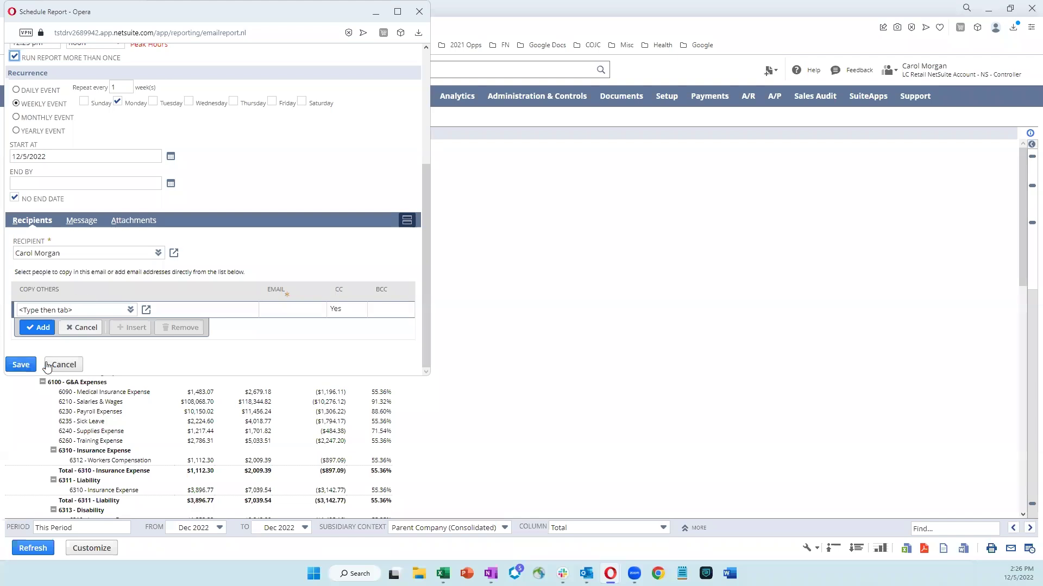
{"action": "left_click", "coordinate": [419, 11]}
{"action": "left_click", "coordinate": [306, 86]}
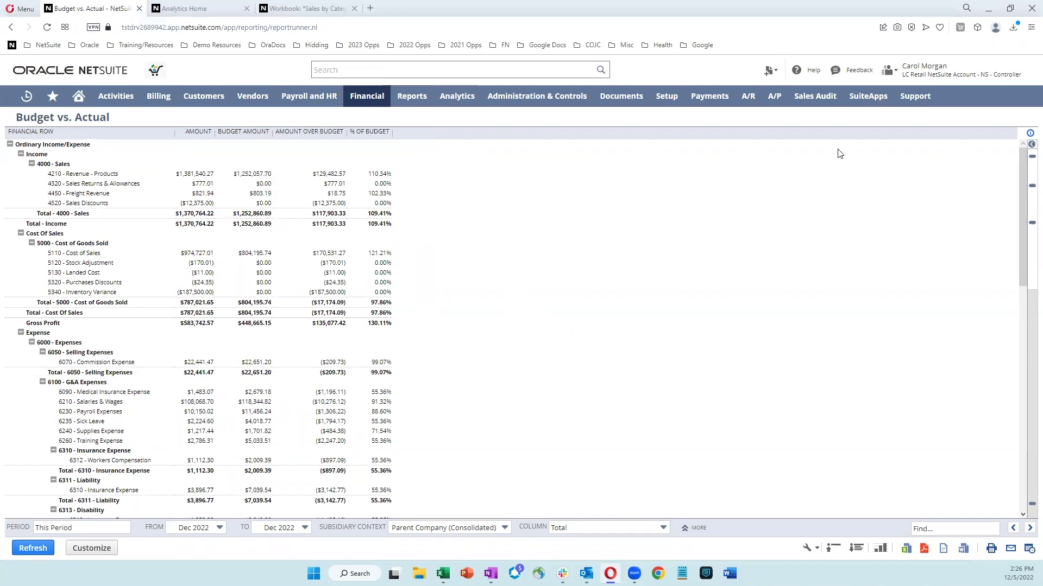
Switch to the Administrator role and go to the Analytics Home workbooks list
{"action": "mouse_move", "coordinate": [934, 70]}
{"action": "left_click", "coordinate": [910, 165]}
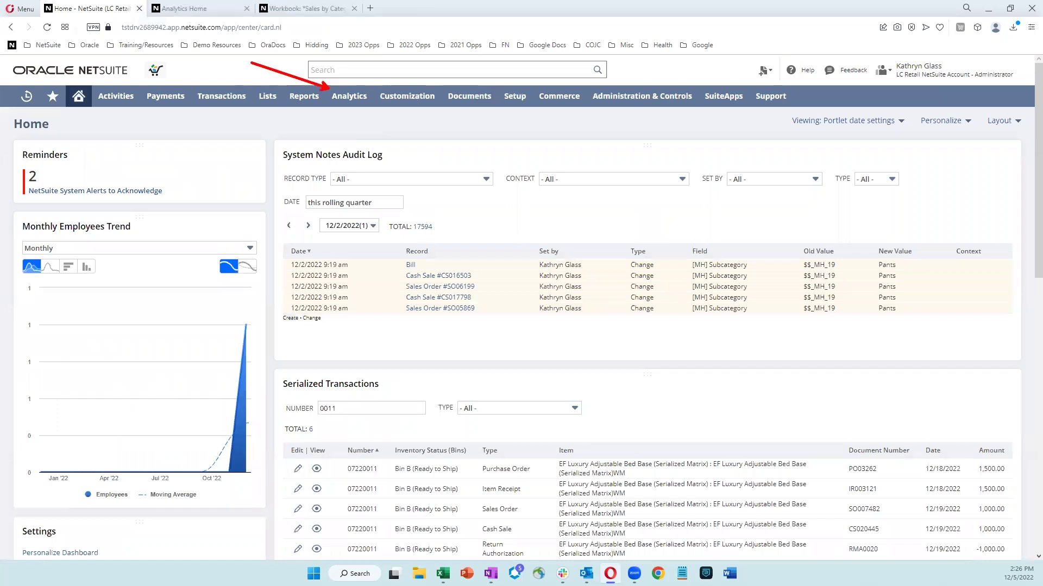
{"action": "left_click", "coordinate": [184, 8]}
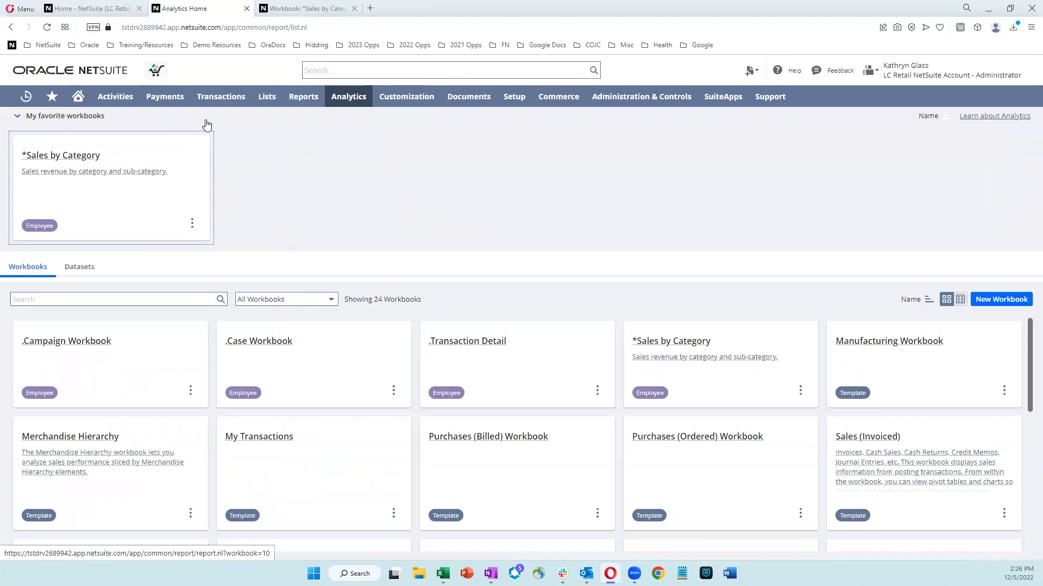
In *Sales by Category, stack the Sales by Product Category chart by [MH] Subcategory and refresh
{"action": "left_click", "coordinate": [297, 10]}
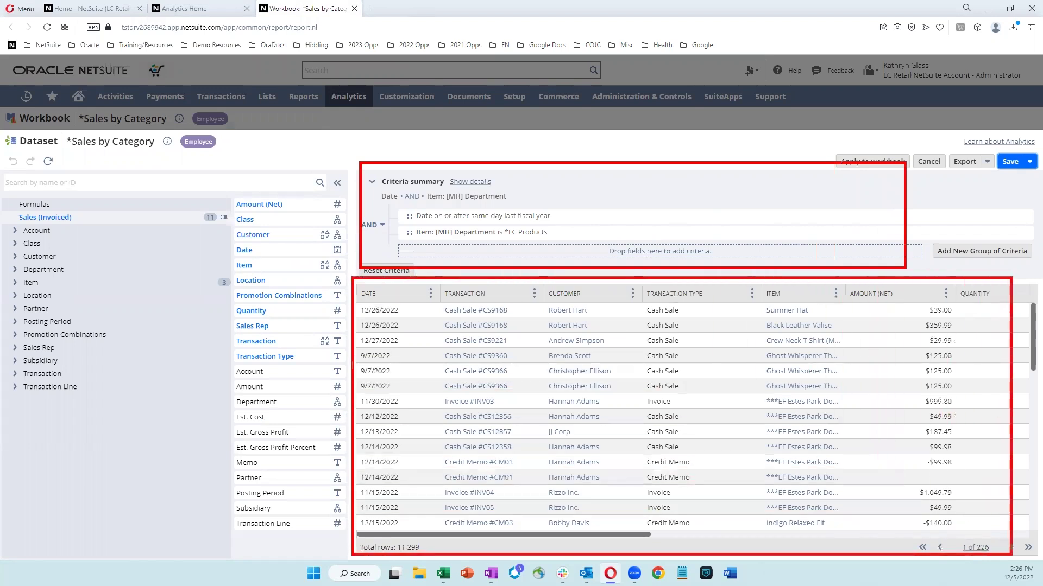
{"action": "left_click", "coordinate": [929, 161]}
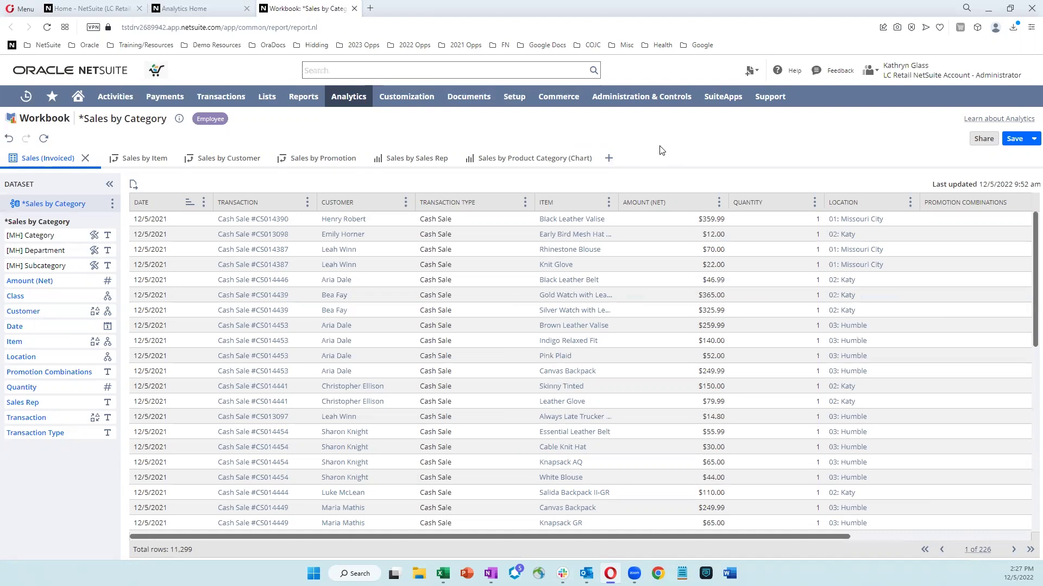
{"action": "left_click", "coordinate": [132, 158]}
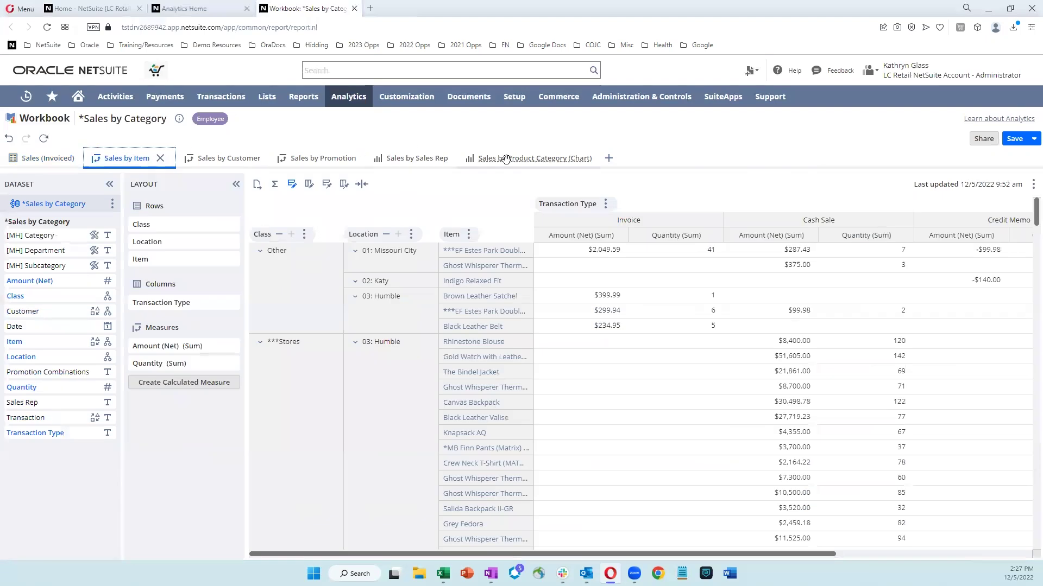
{"action": "left_click", "coordinate": [506, 159]}
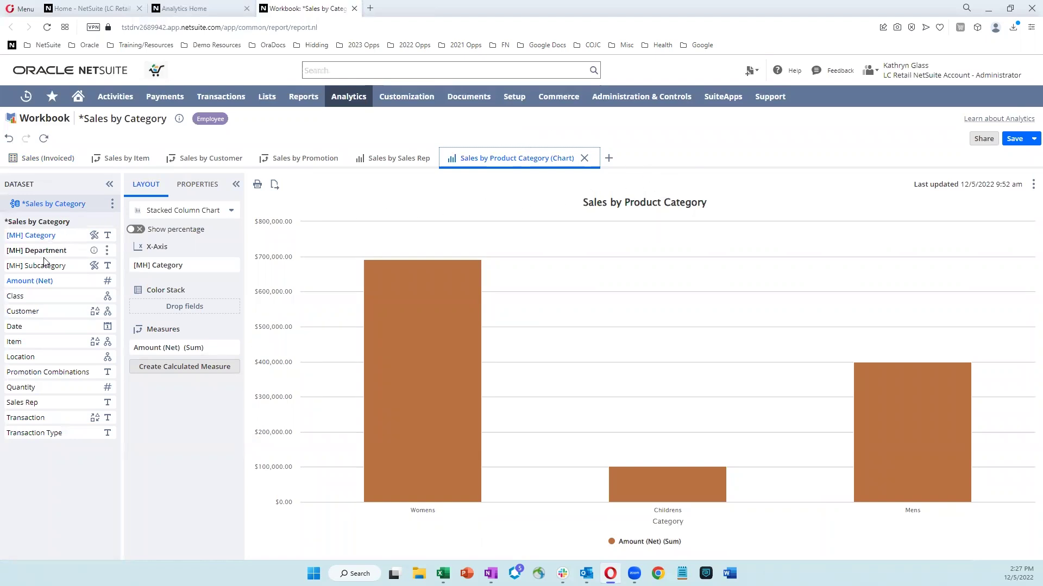
{"action": "left_click_drag", "start_coordinate": [39, 265], "coordinate": [144, 303]}
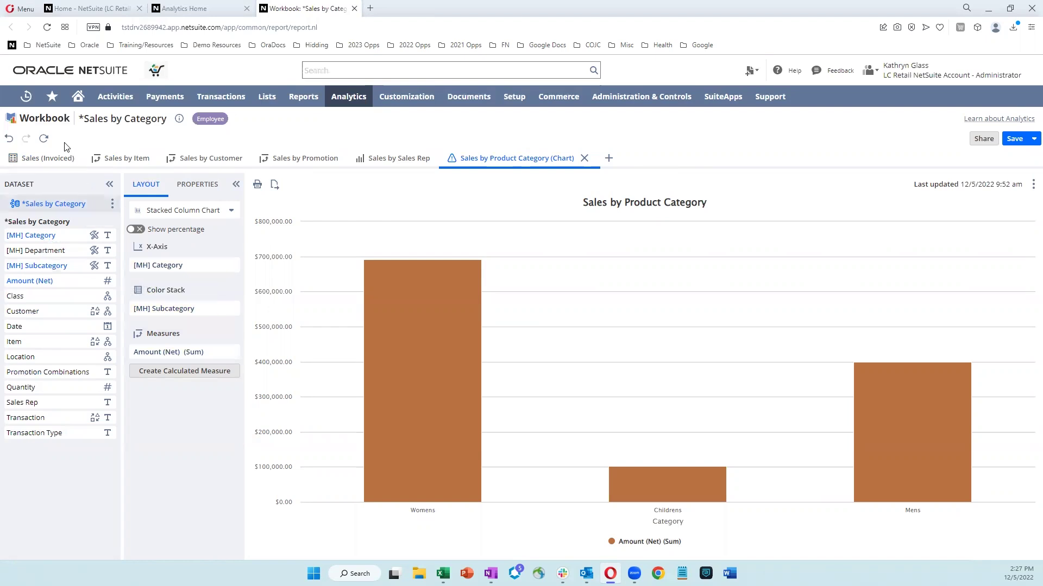
{"action": "left_click", "coordinate": [43, 138]}
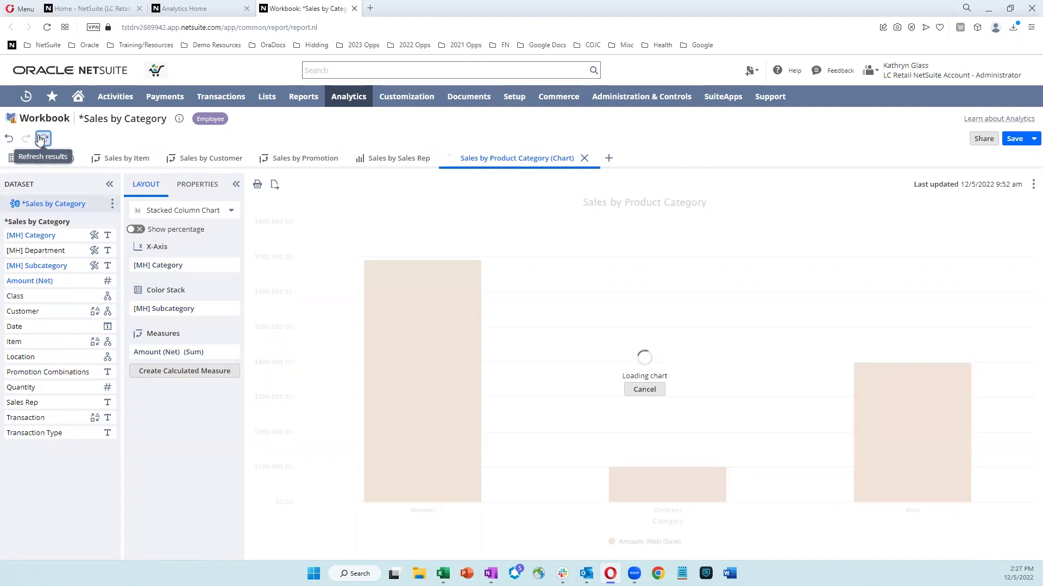